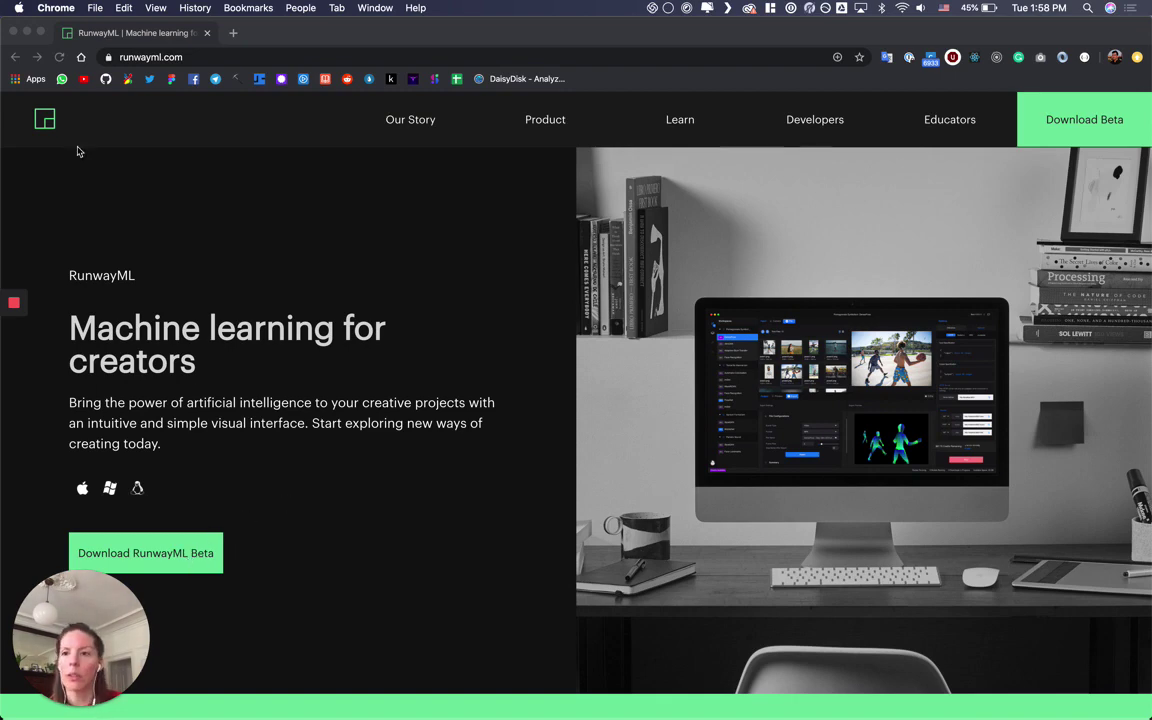
# Close the browser and launch RunwayML from the Dock to reach its Welcome Back screen
pyautogui.click(13, 33)
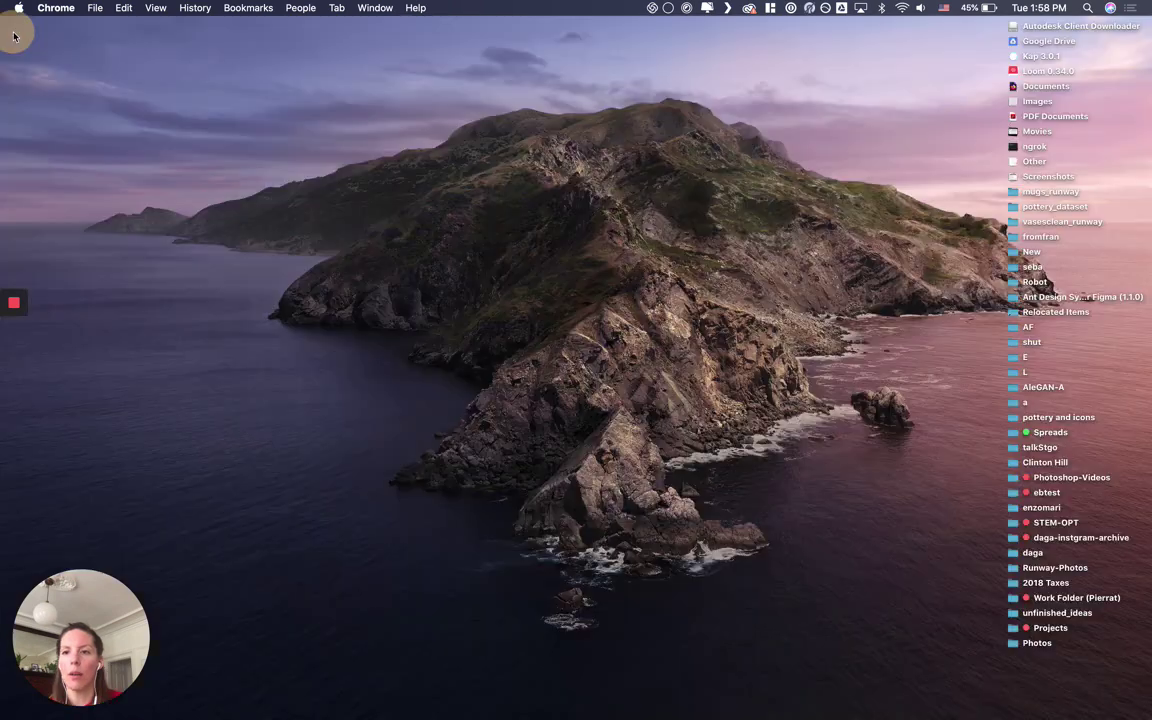
pyautogui.moveTo(555, 705)
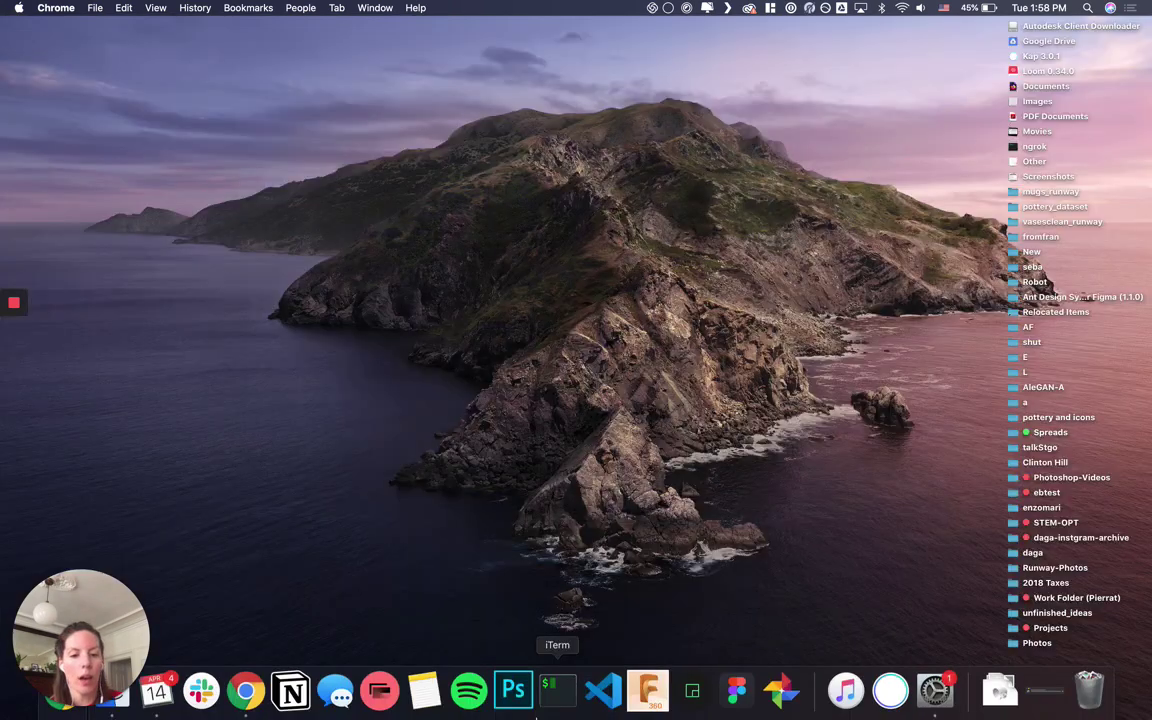
pyautogui.click(692, 698)
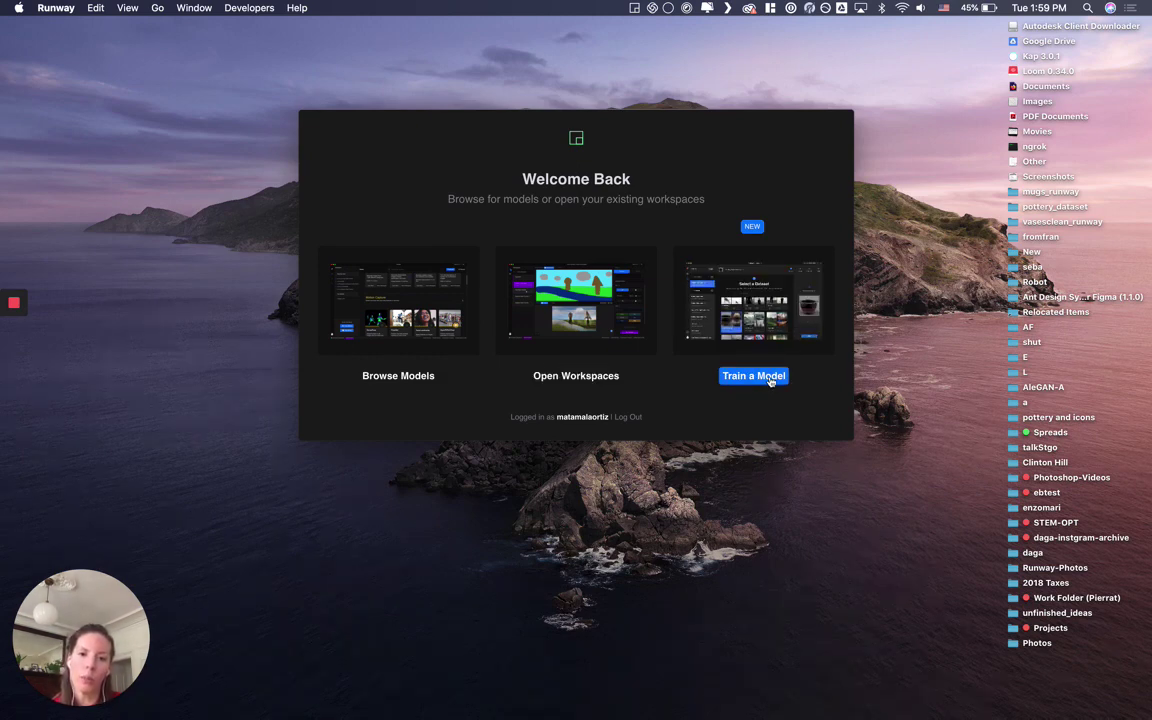
# Open the model browser of 155 models and look over the first rows
pyautogui.click(390, 382)
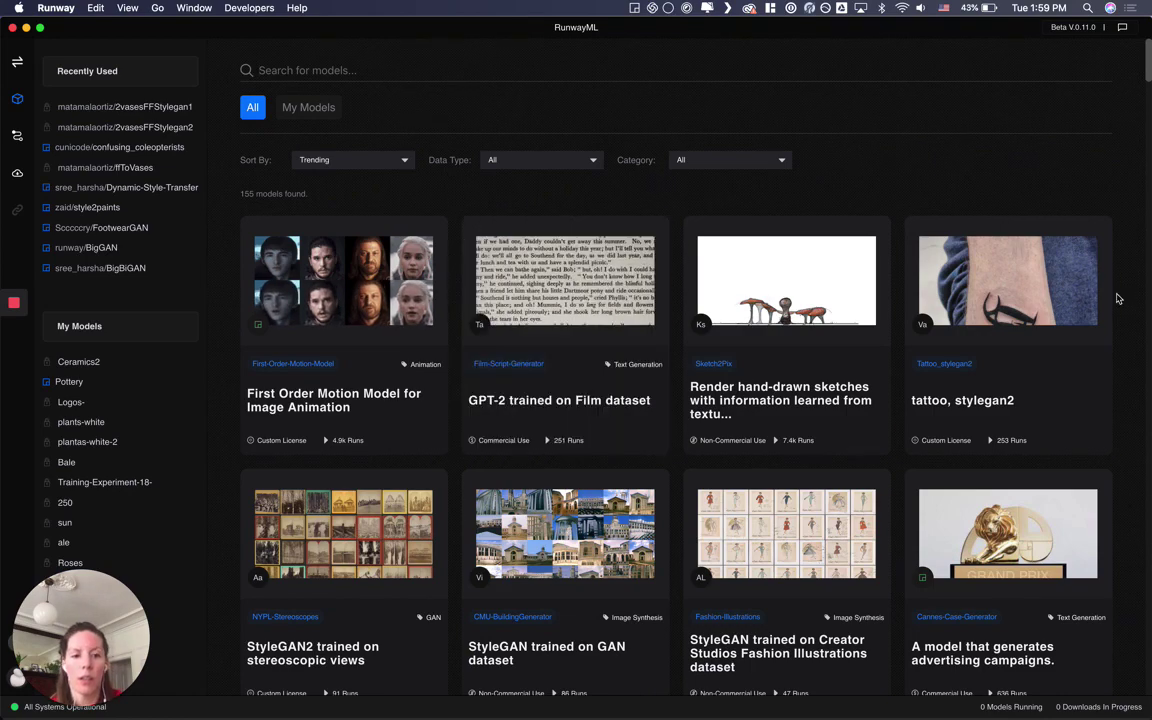
pyautogui.scroll(-2, 1121, 344)
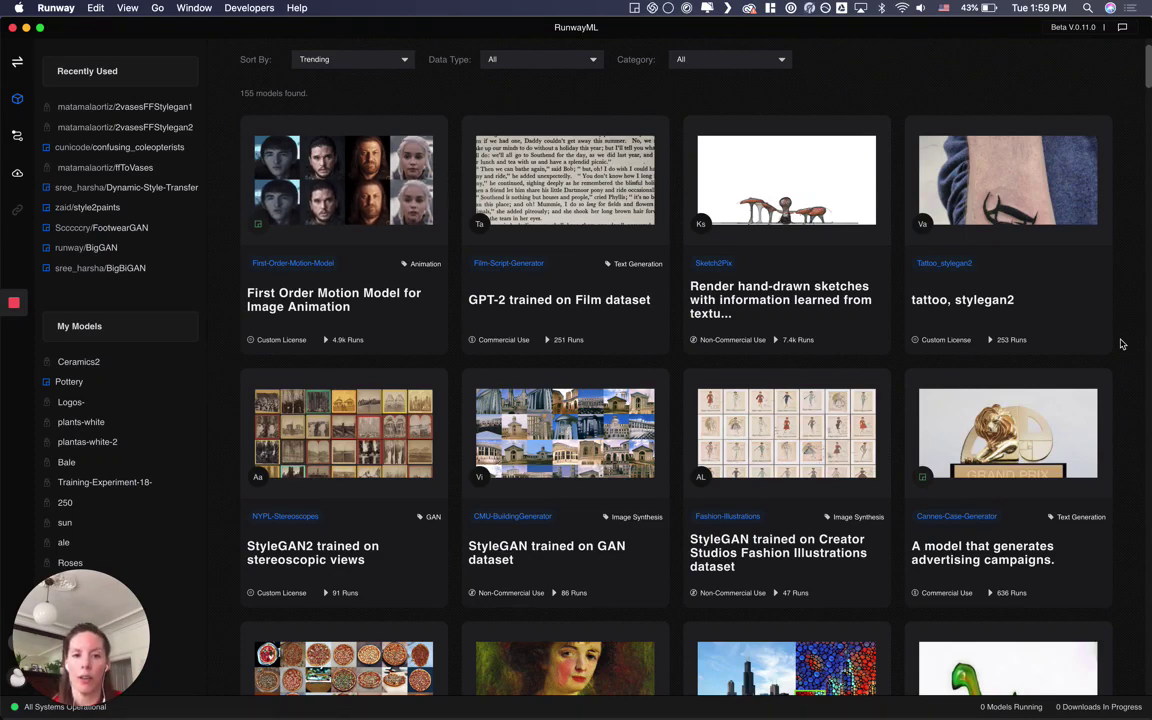
pyautogui.scroll(-3, 1121, 344)
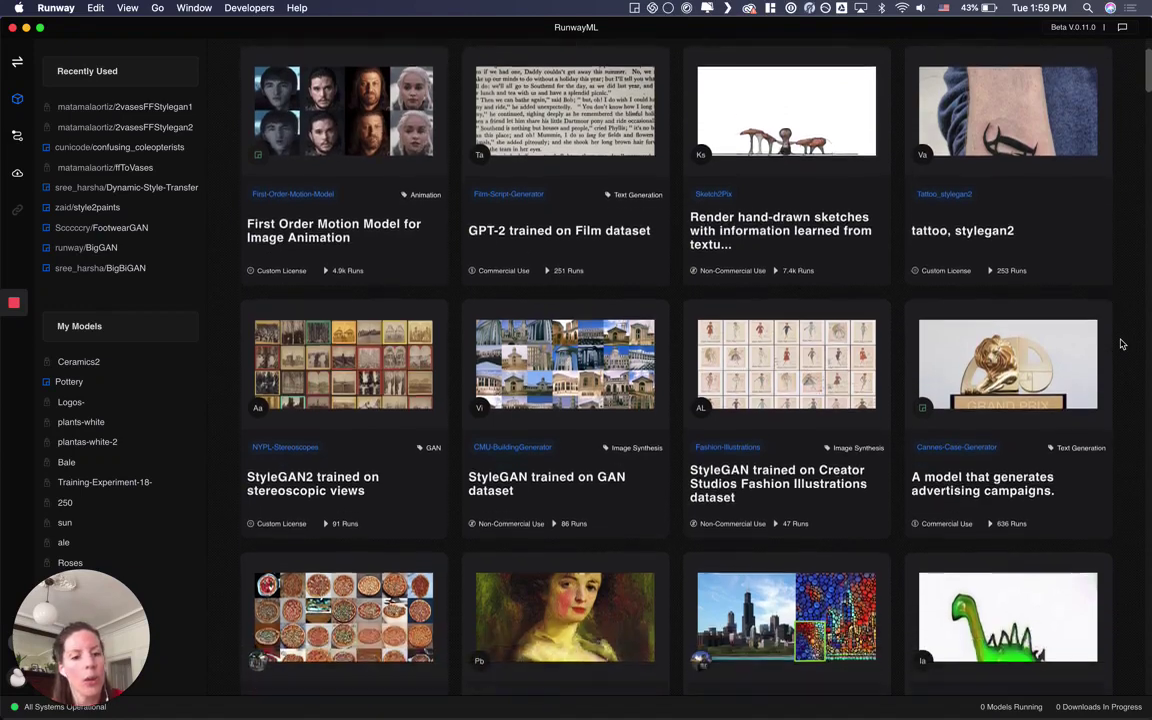
pyautogui.scroll(-8, 1121, 344)
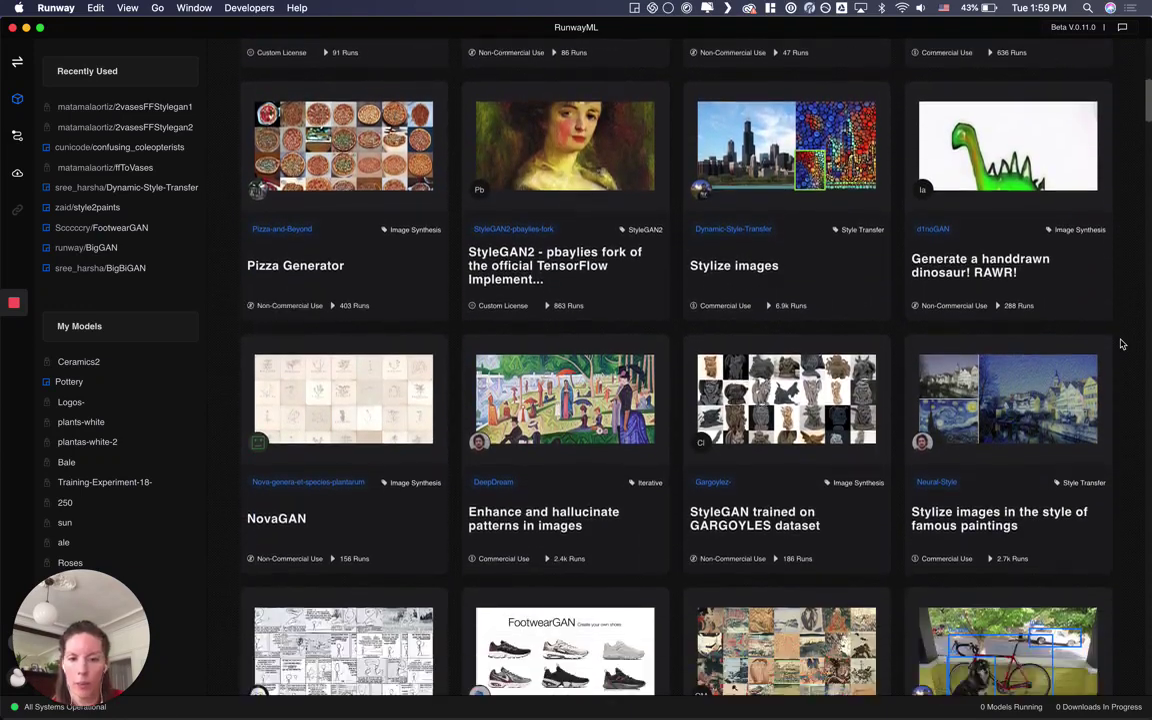
pyautogui.scroll(-2, 1121, 344)
pyautogui.moveTo(1043, 428)
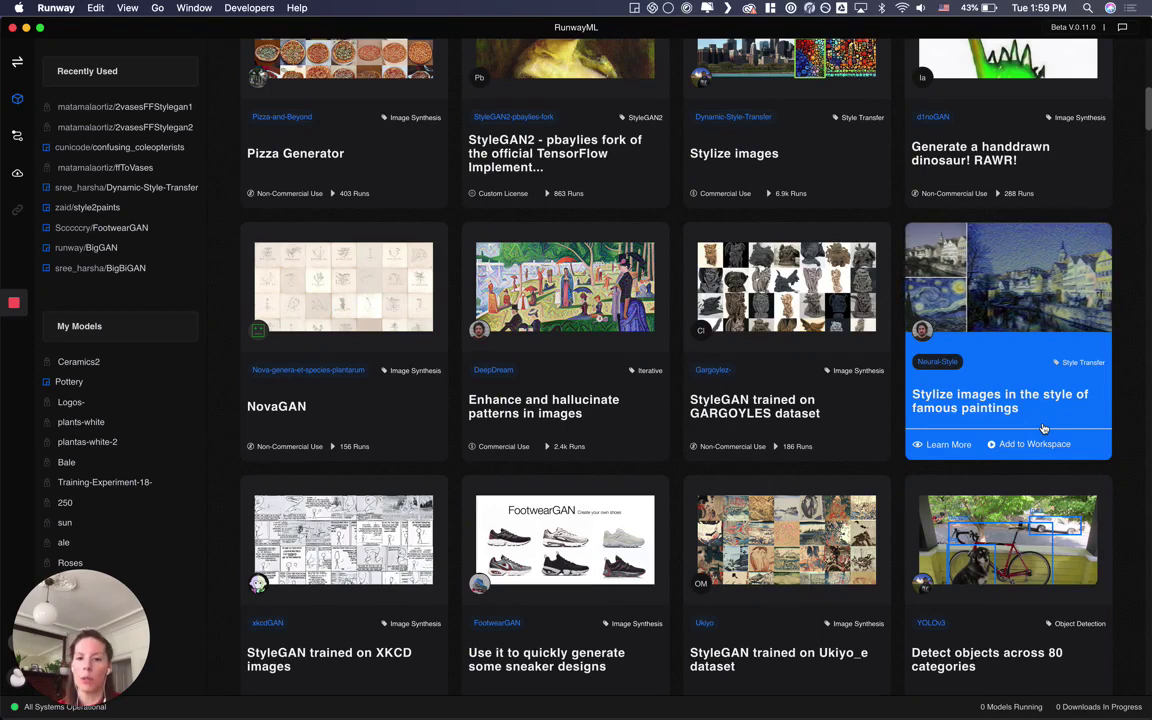
pyautogui.moveTo(610, 420)
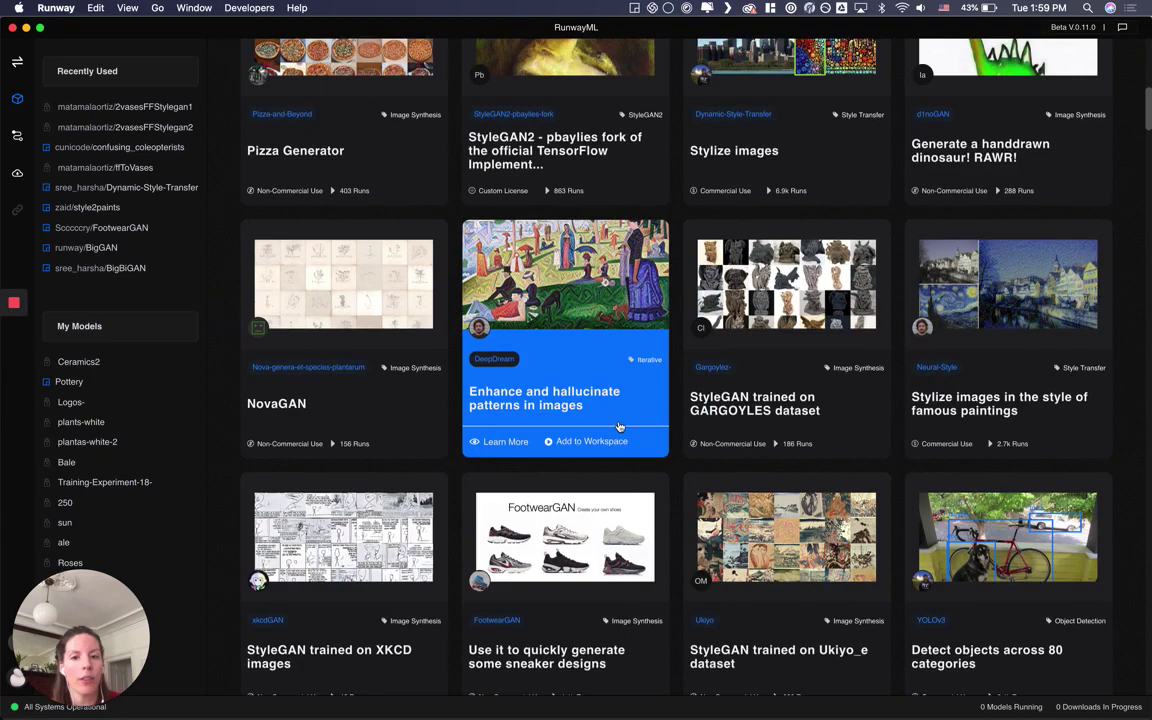
pyautogui.scroll(-3, 619, 427)
pyautogui.scroll(-3, 619, 427)
pyautogui.moveTo(1054, 347)
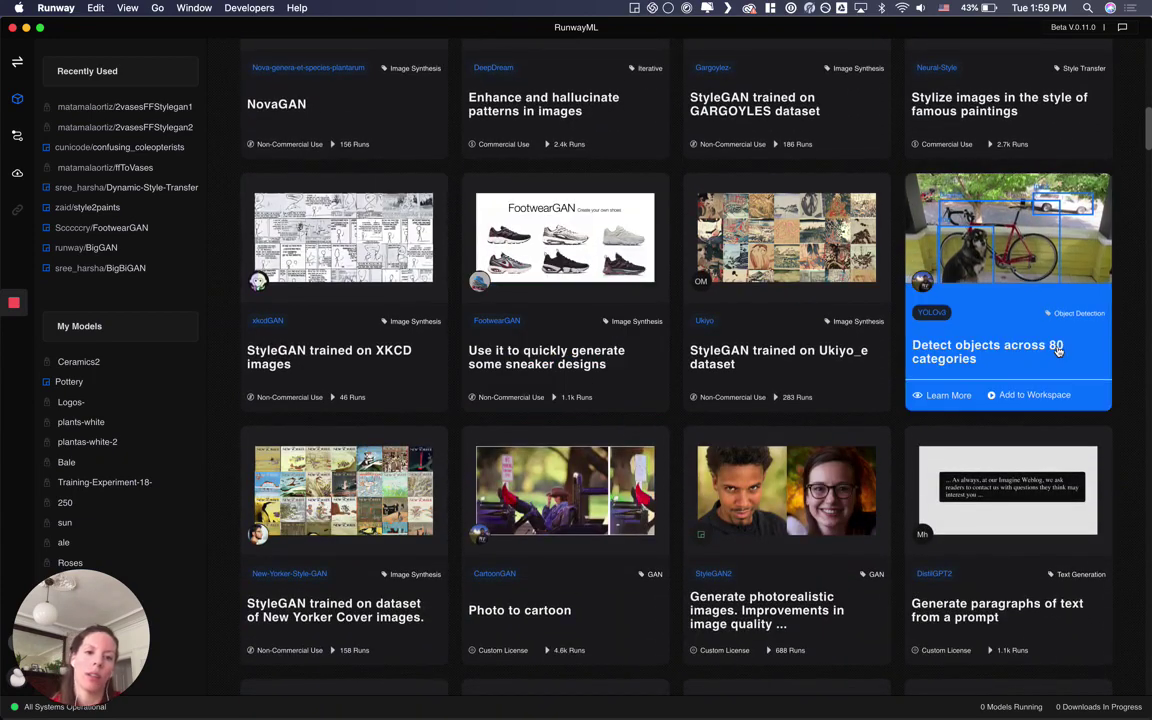
pyautogui.scroll(-3, 1050, 400)
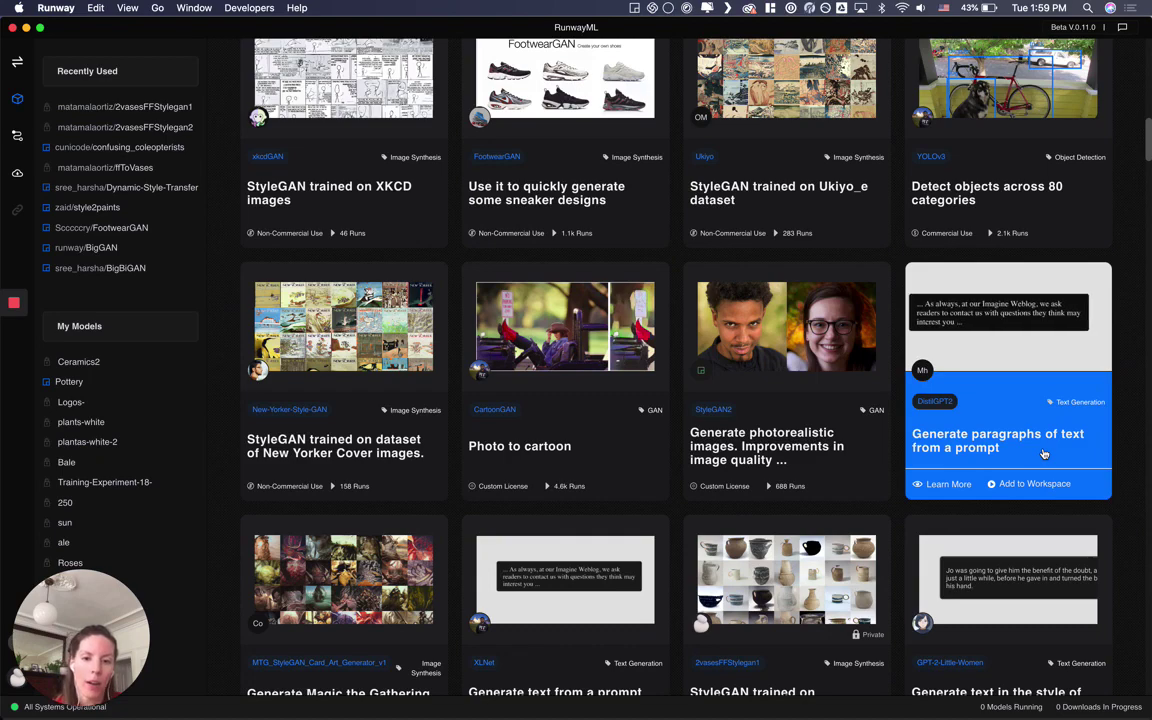
pyautogui.scroll(-8, 1043, 454)
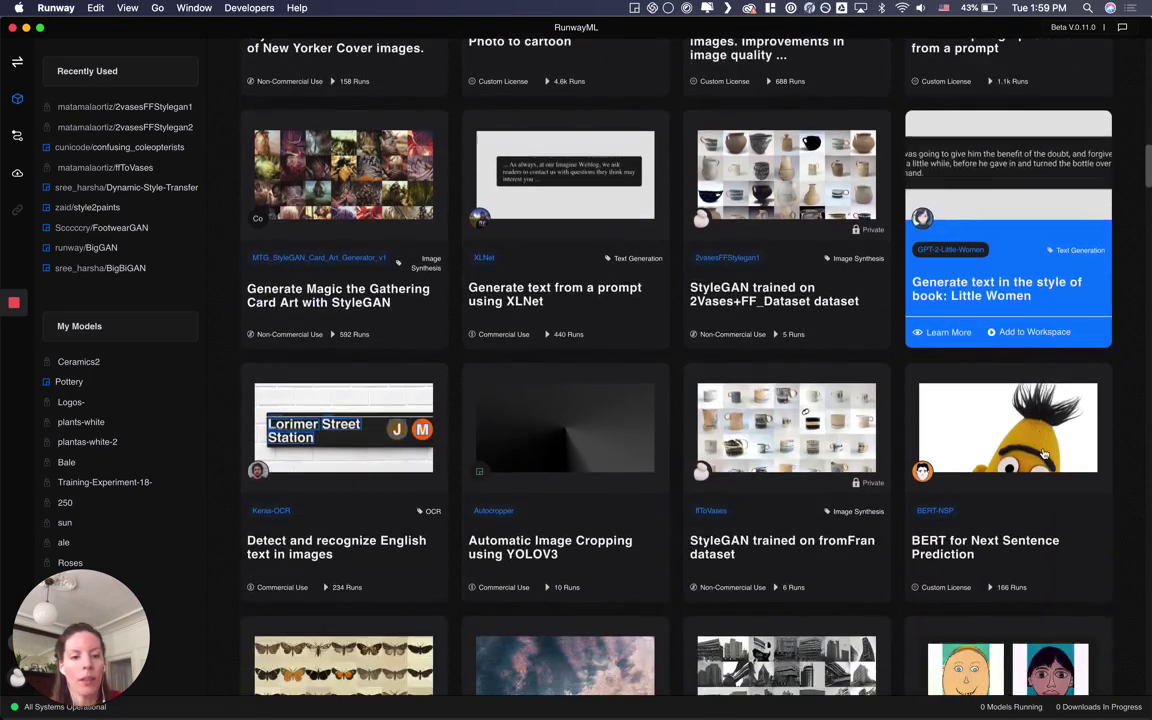
pyautogui.scroll(5, 1043, 454)
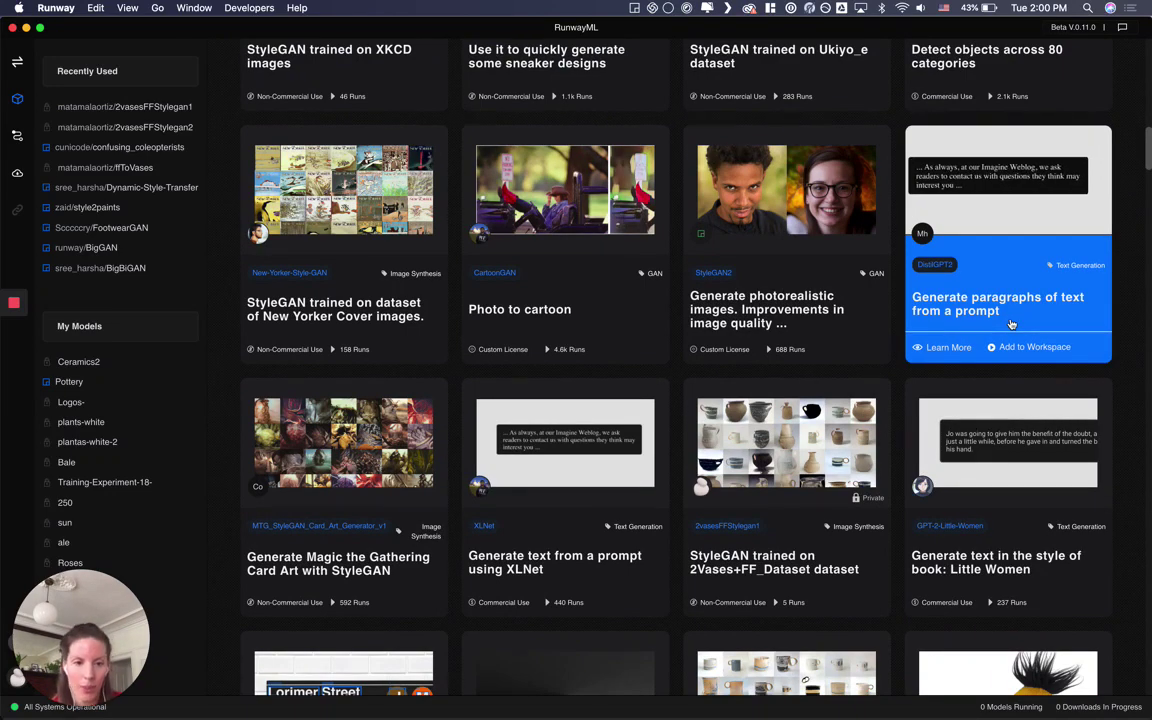
# Scroll further through the catalogue, including the pottery, mug and vase StyleGAN models, then back up
pyautogui.scroll(-10, 1011, 324)
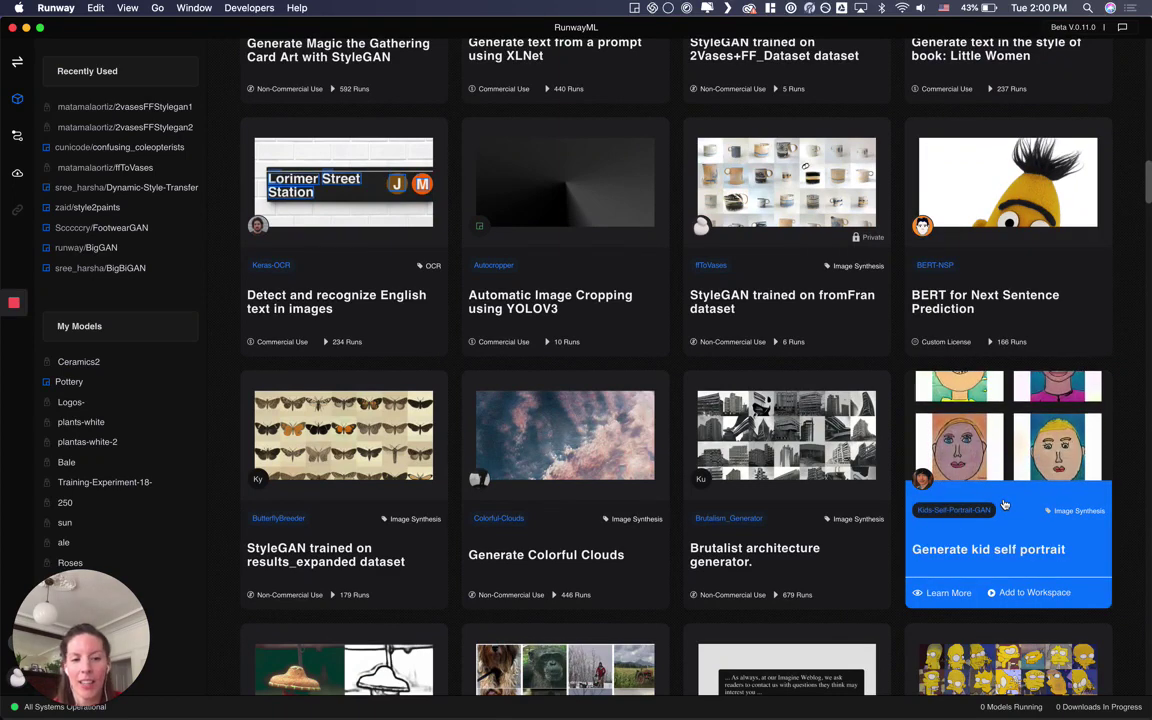
pyautogui.scroll(-3, 1005, 505)
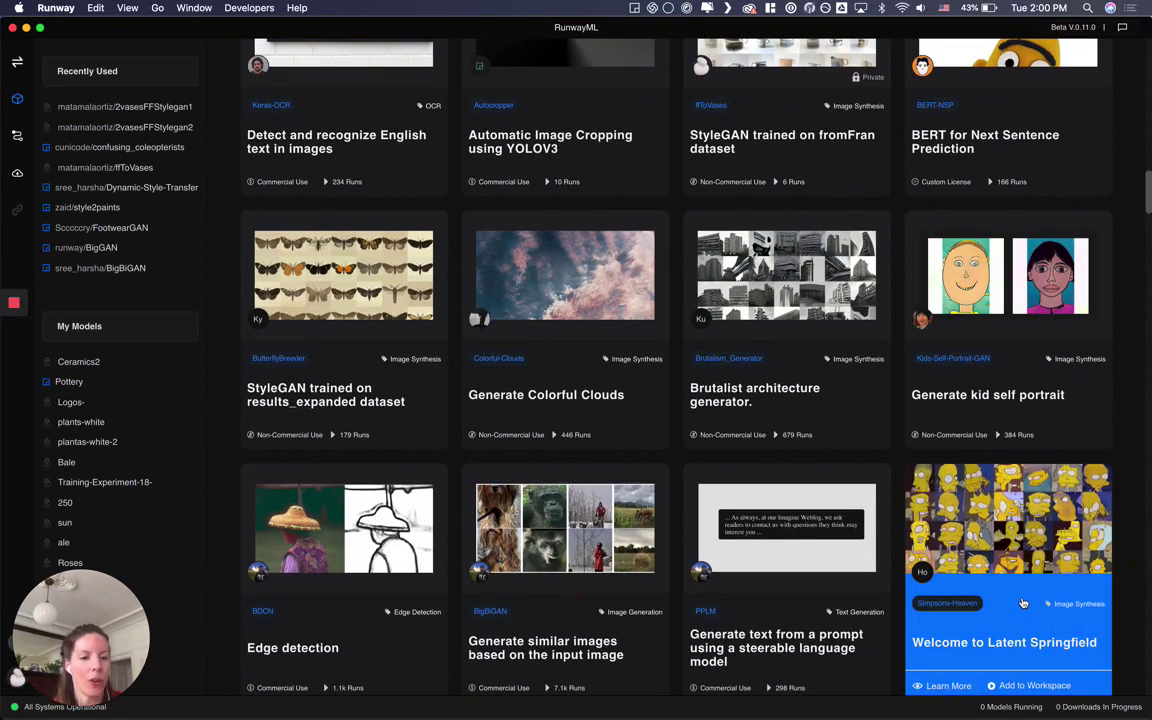
pyautogui.scroll(-7, 1022, 602)
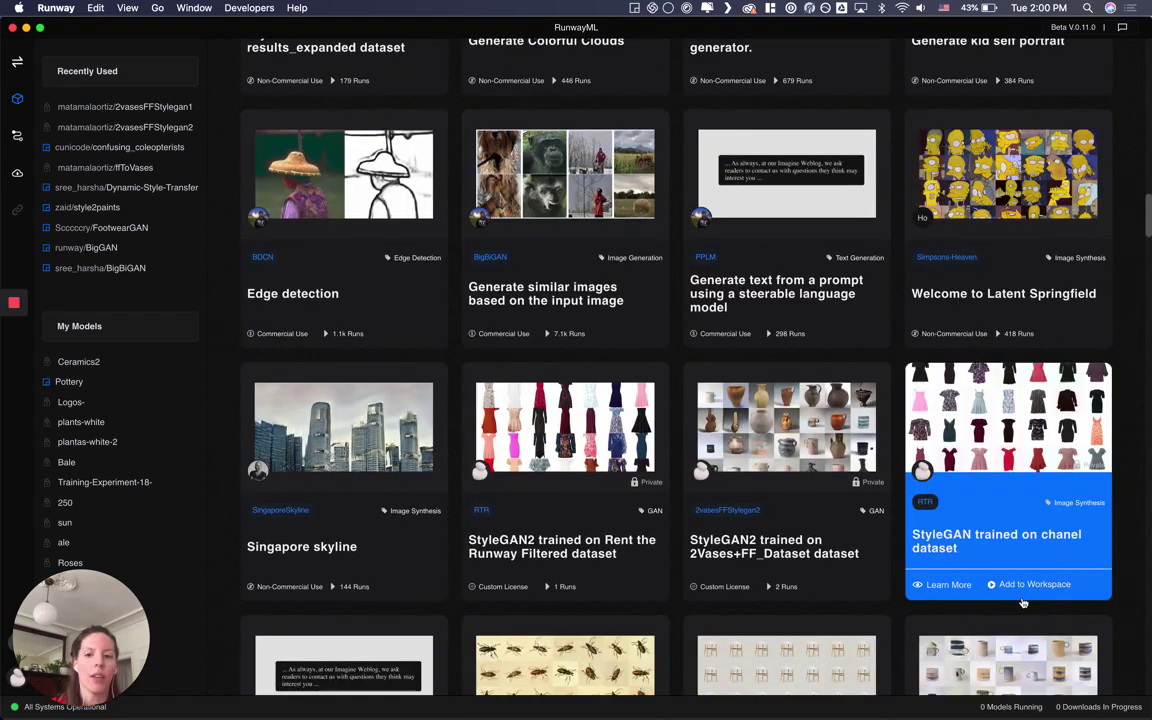
pyautogui.scroll(-4, 1022, 602)
pyautogui.scroll(-5, 1022, 602)
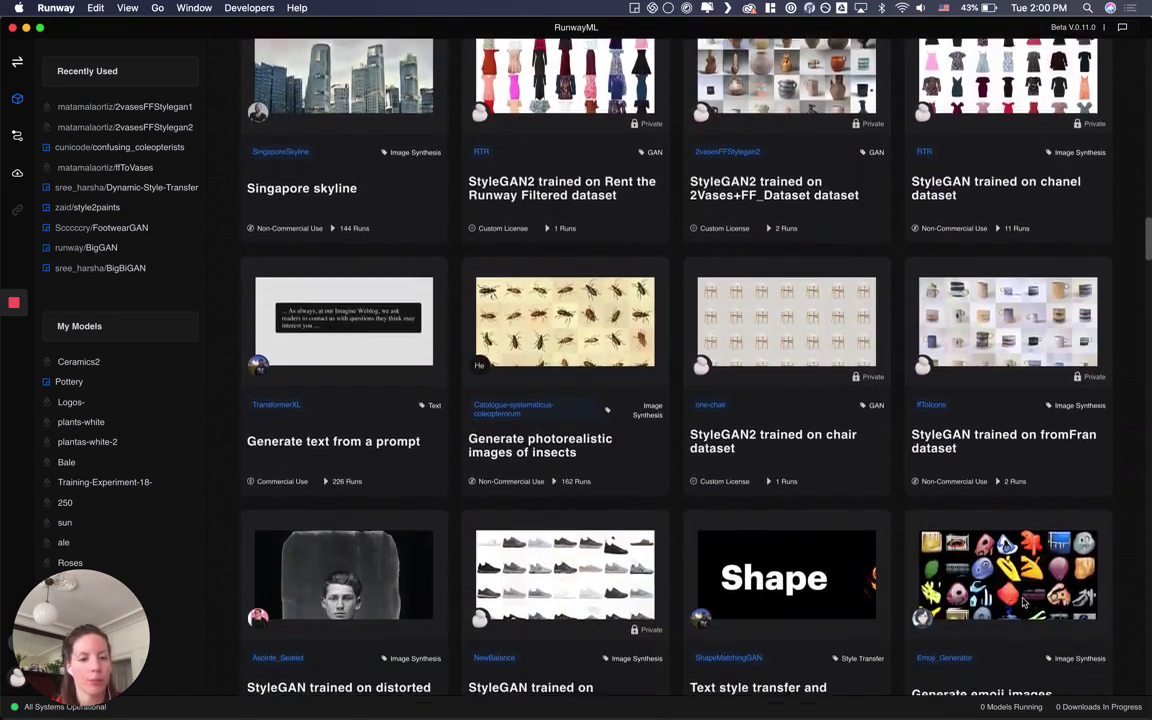
pyautogui.scroll(-6, 1022, 602)
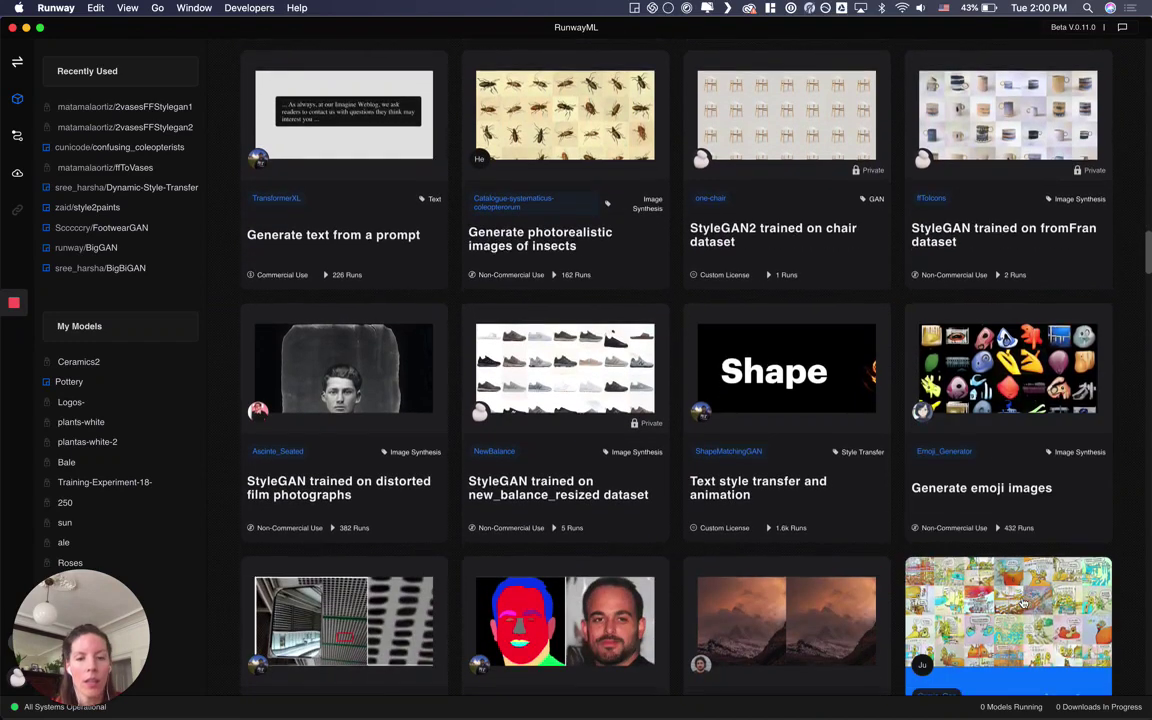
pyautogui.scroll(-8, 1022, 602)
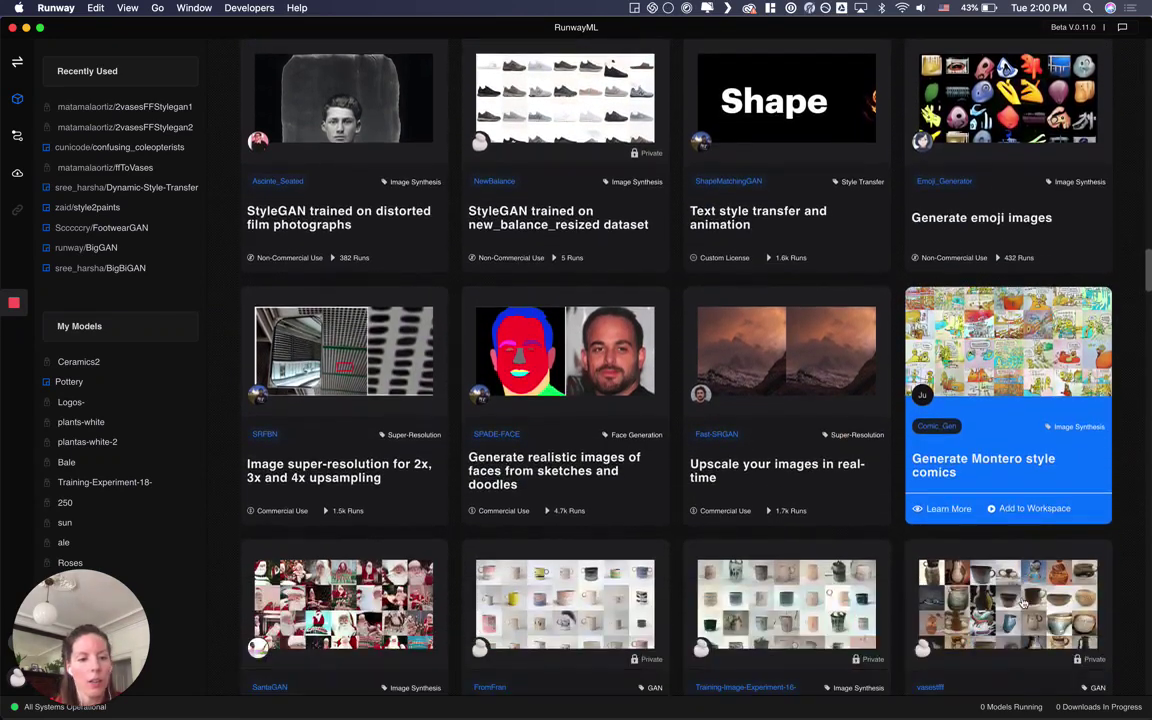
pyautogui.scroll(-6, 1022, 602)
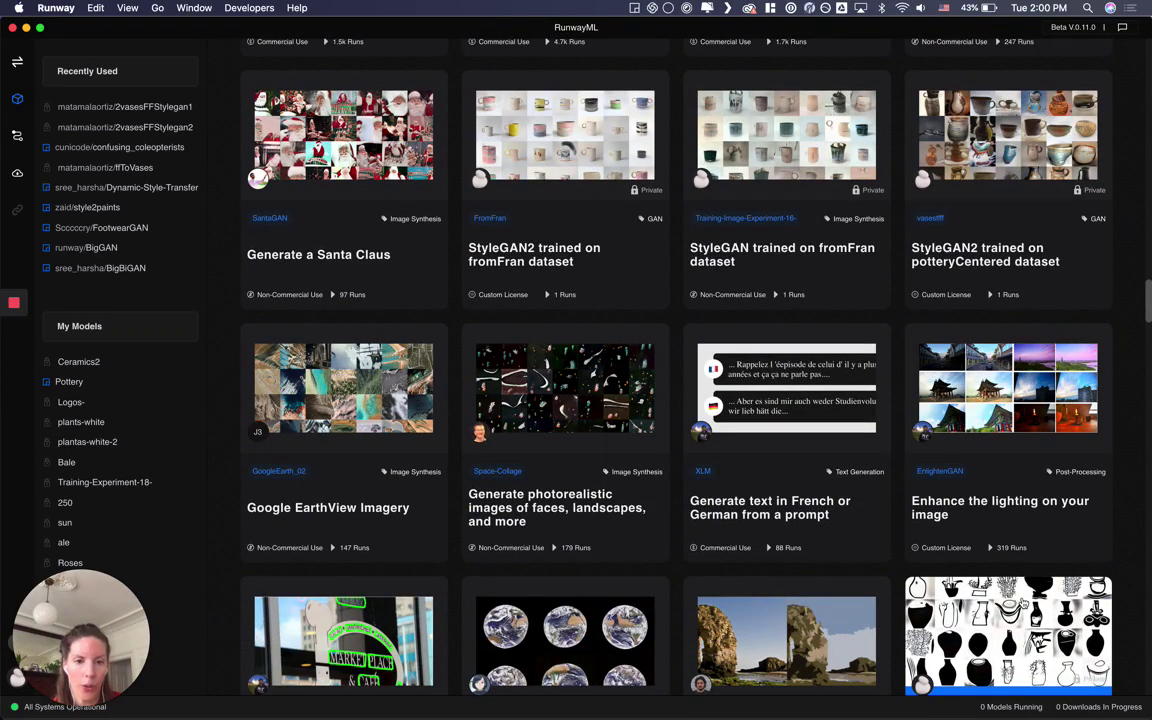
pyautogui.scroll(-10, 1022, 602)
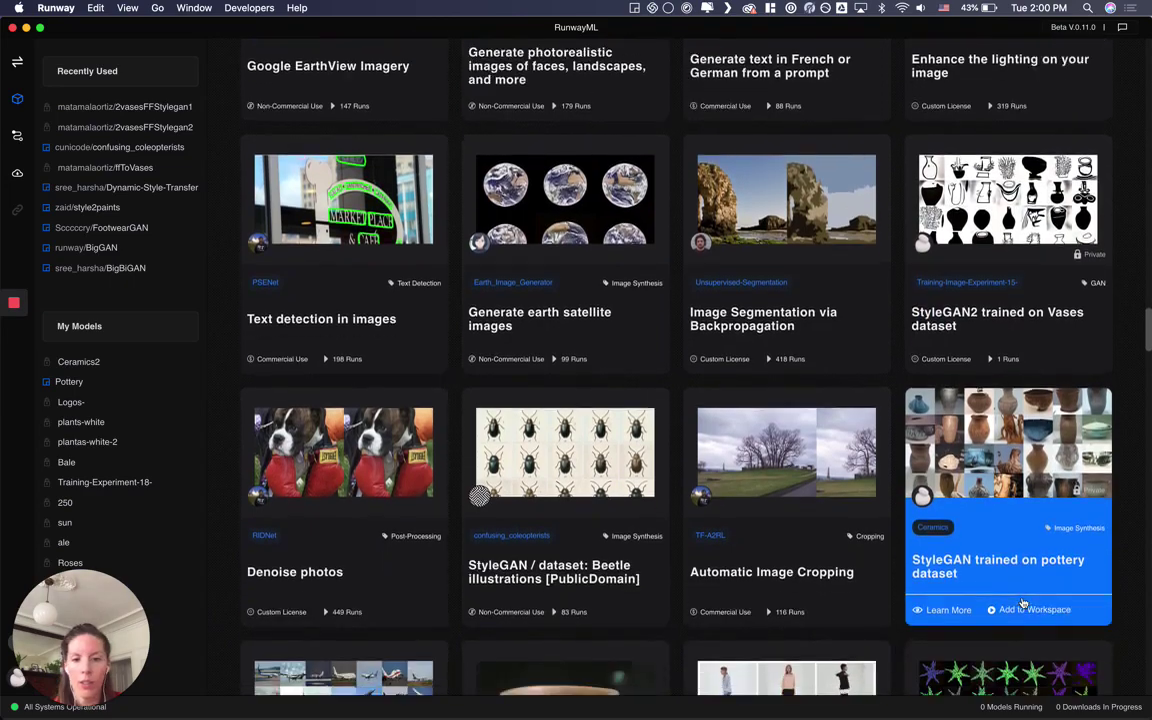
pyautogui.scroll(-7, 1022, 602)
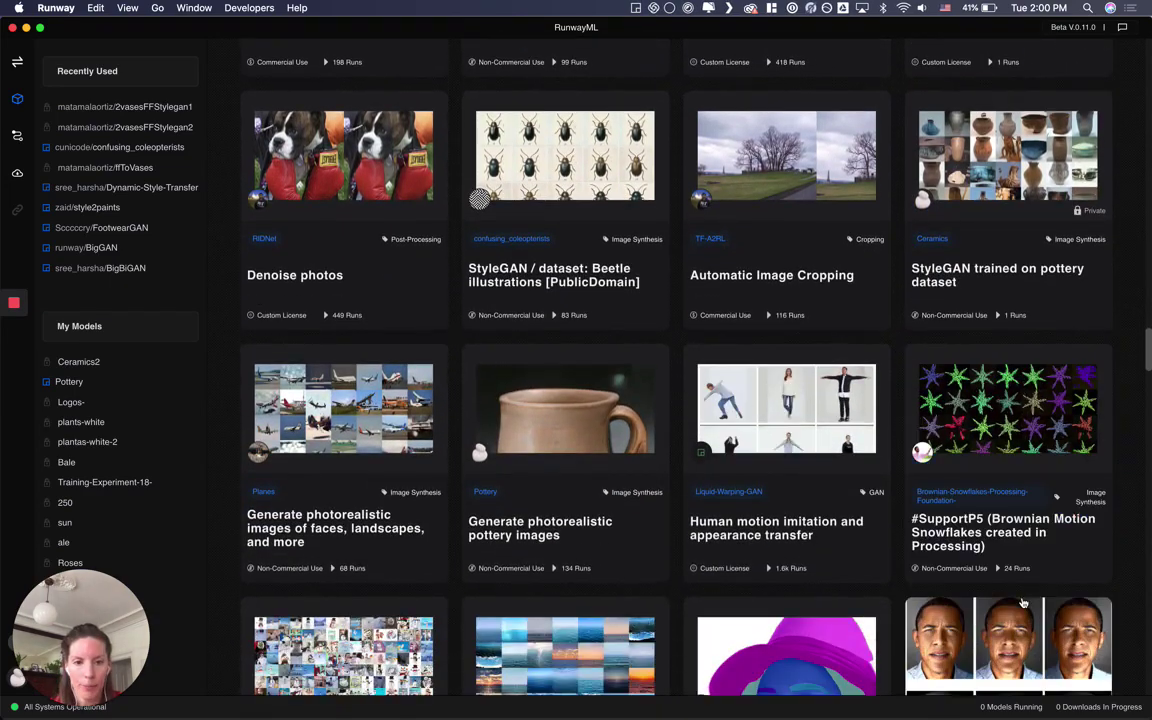
pyautogui.scroll(-4, 1022, 602)
pyautogui.scroll(15, 1022, 602)
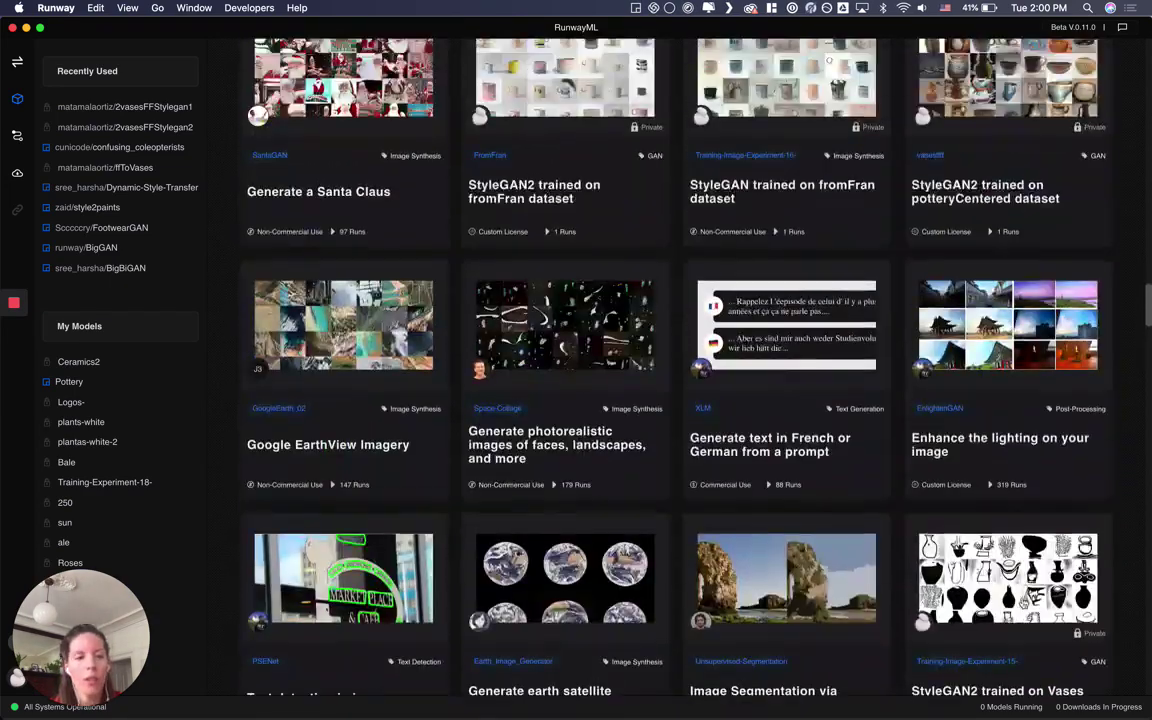
pyautogui.scroll(20, 1022, 602)
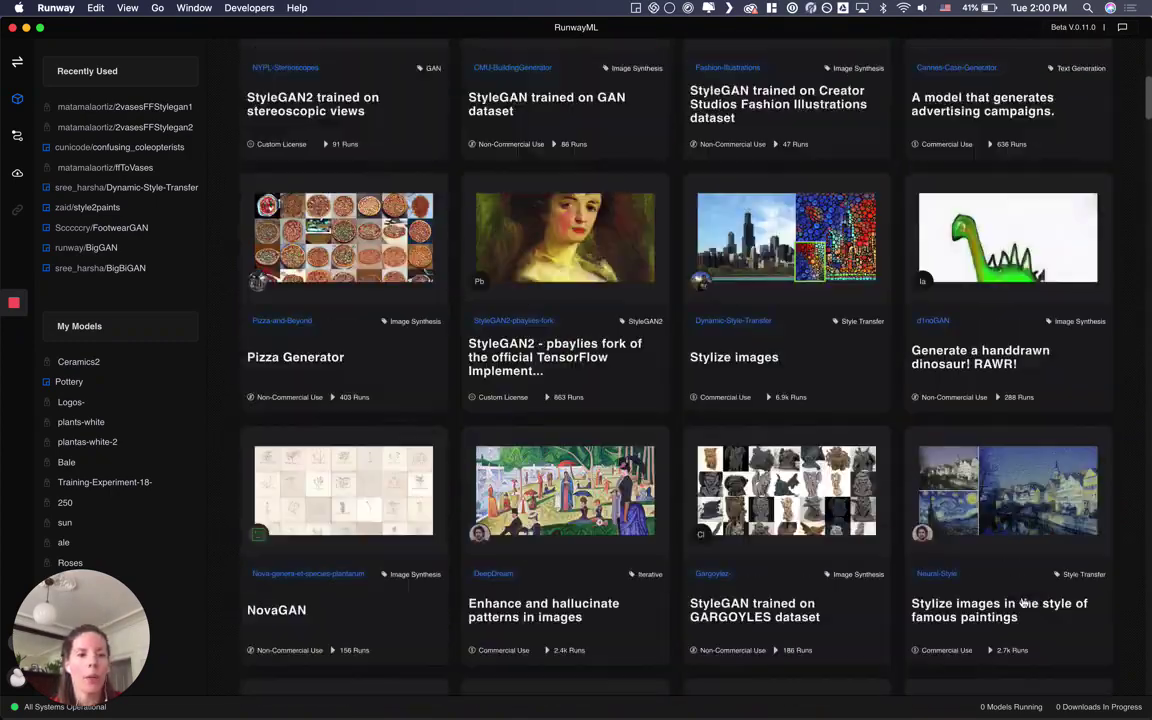
pyautogui.scroll(12, 1022, 602)
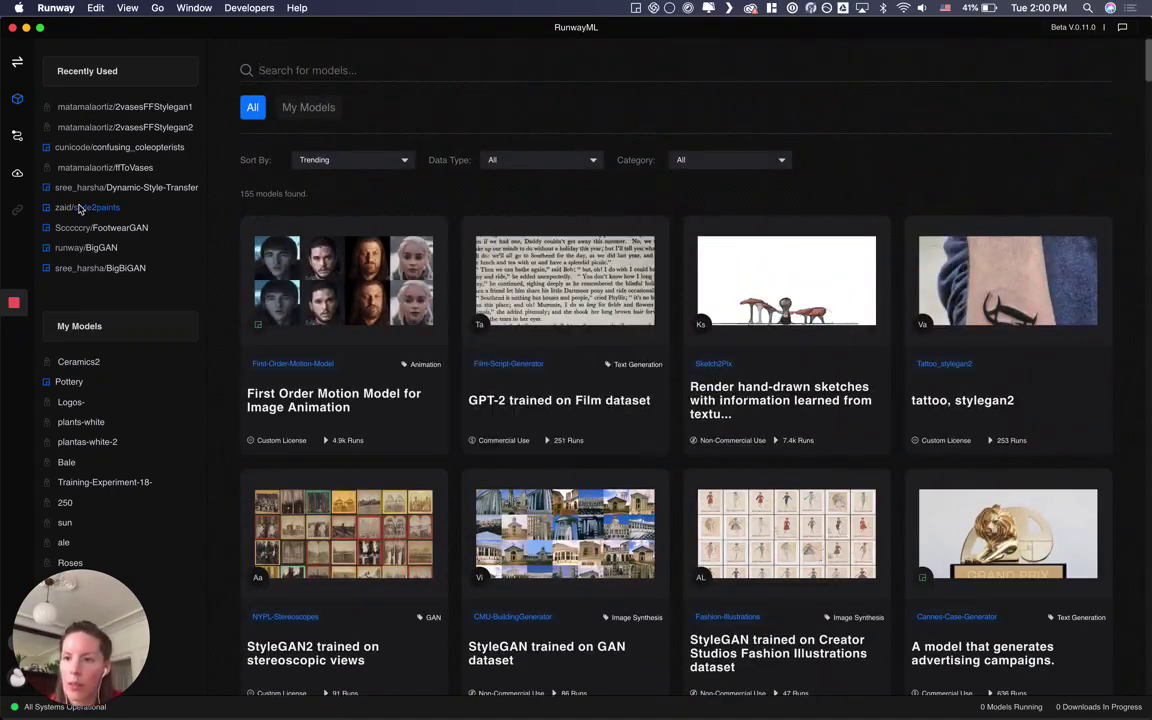
# On the Training page, create a new image model experiment named 'new test mugs'
pyautogui.click(18, 138)
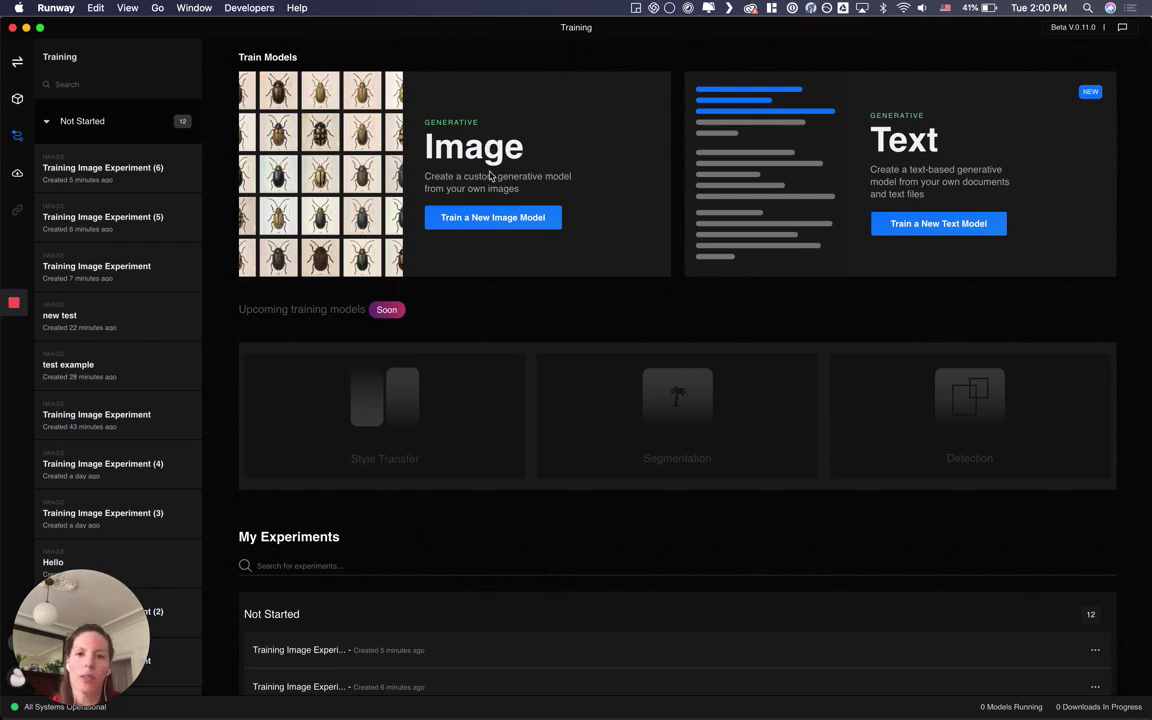
pyautogui.click(490, 217)
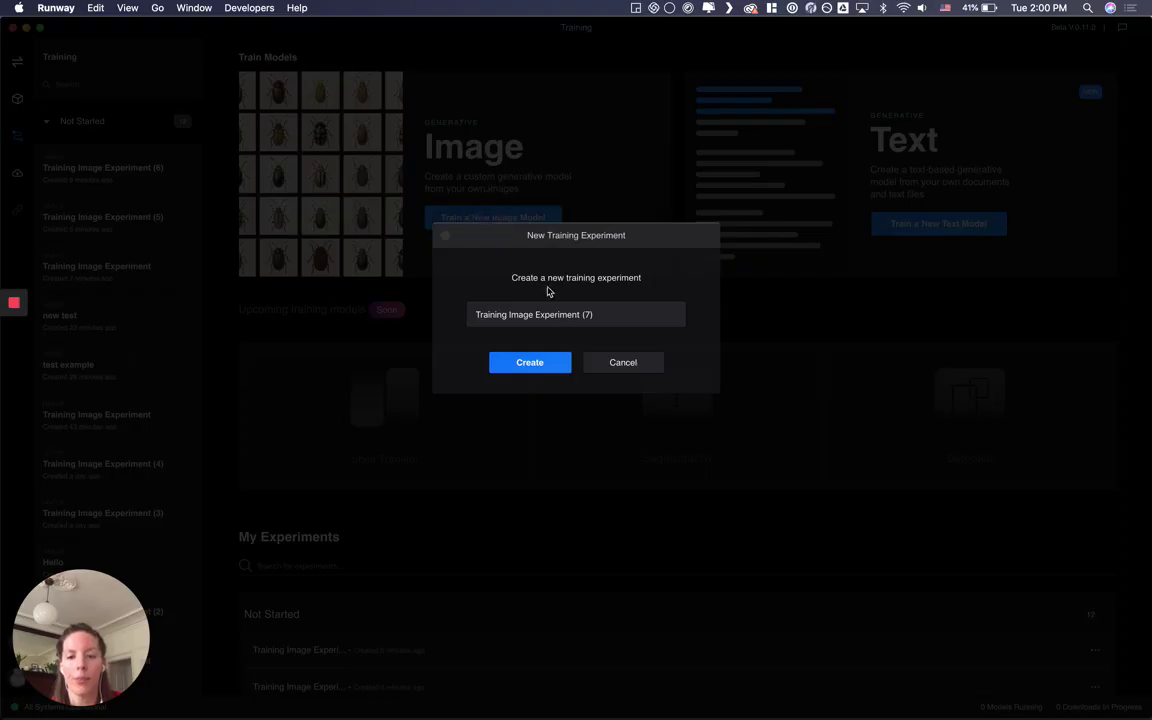
pyautogui.click(607, 320)
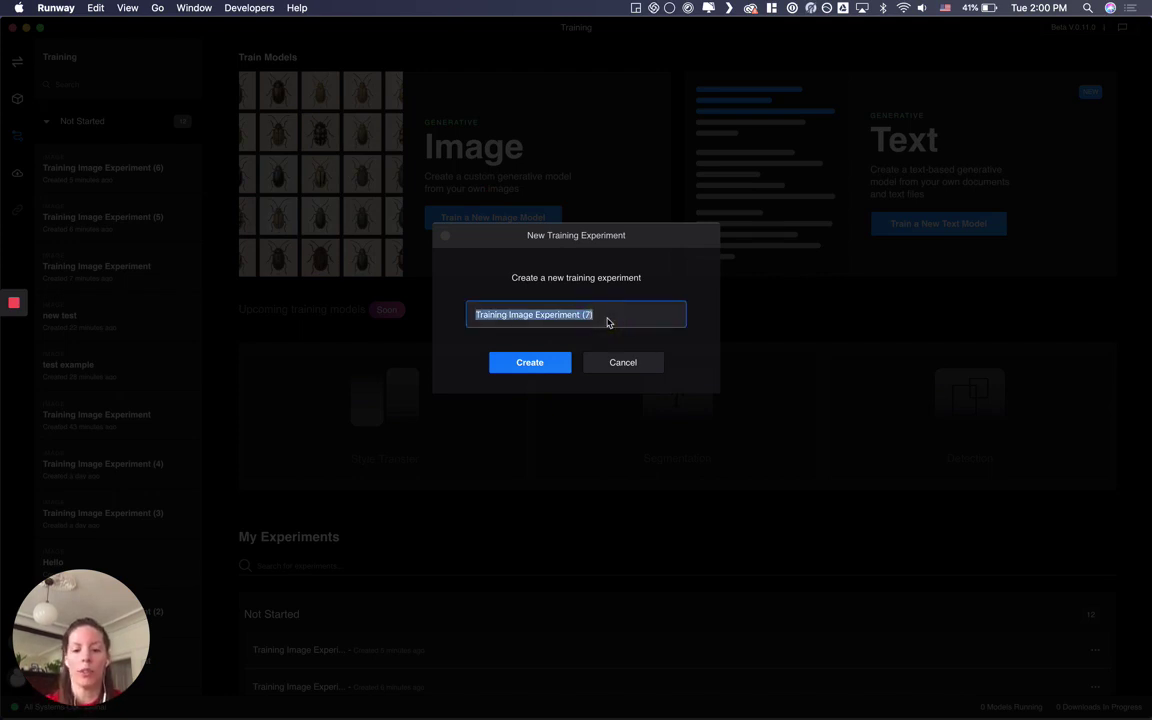
pyautogui.write('new test m')
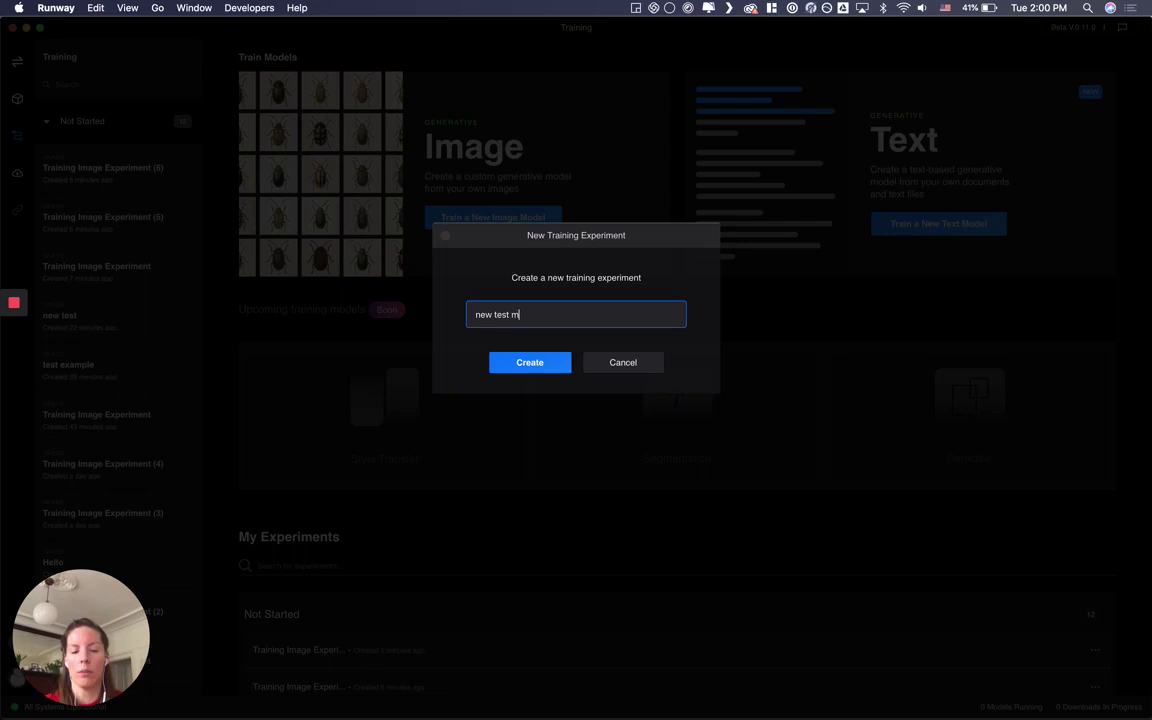
pyautogui.write('ugs')
pyautogui.press('Return')
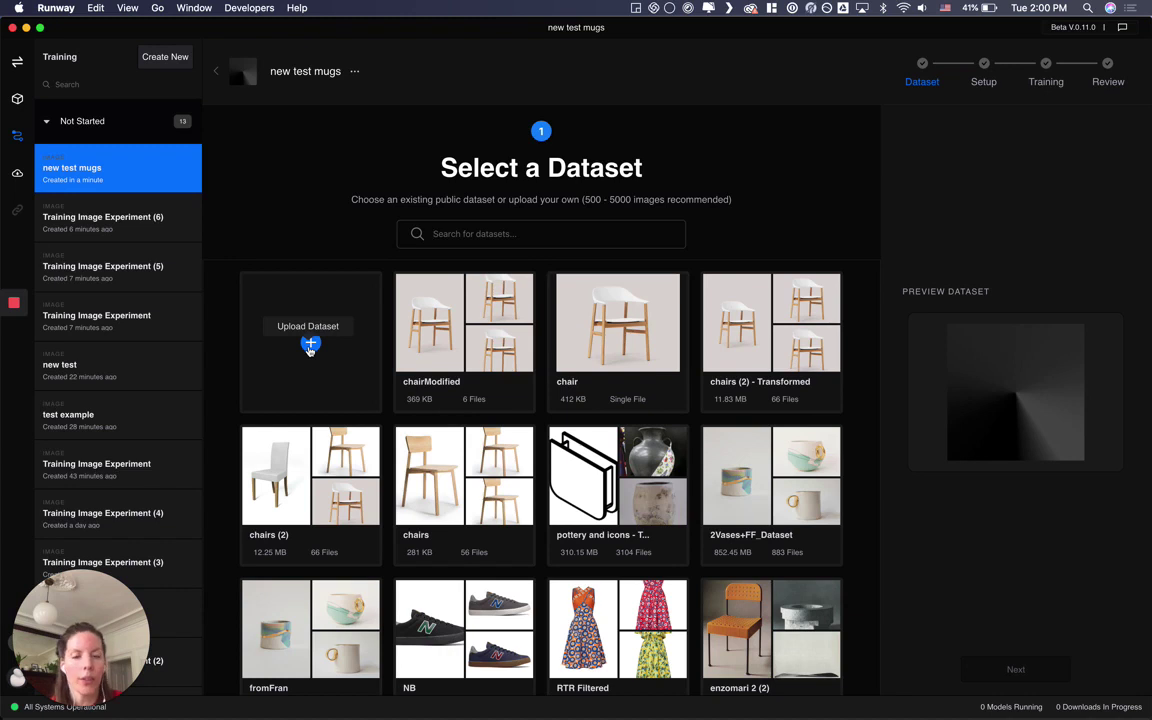
# Start a dataset upload and pick the mugs_runway folder from the Desktop
pyautogui.click(311, 344)
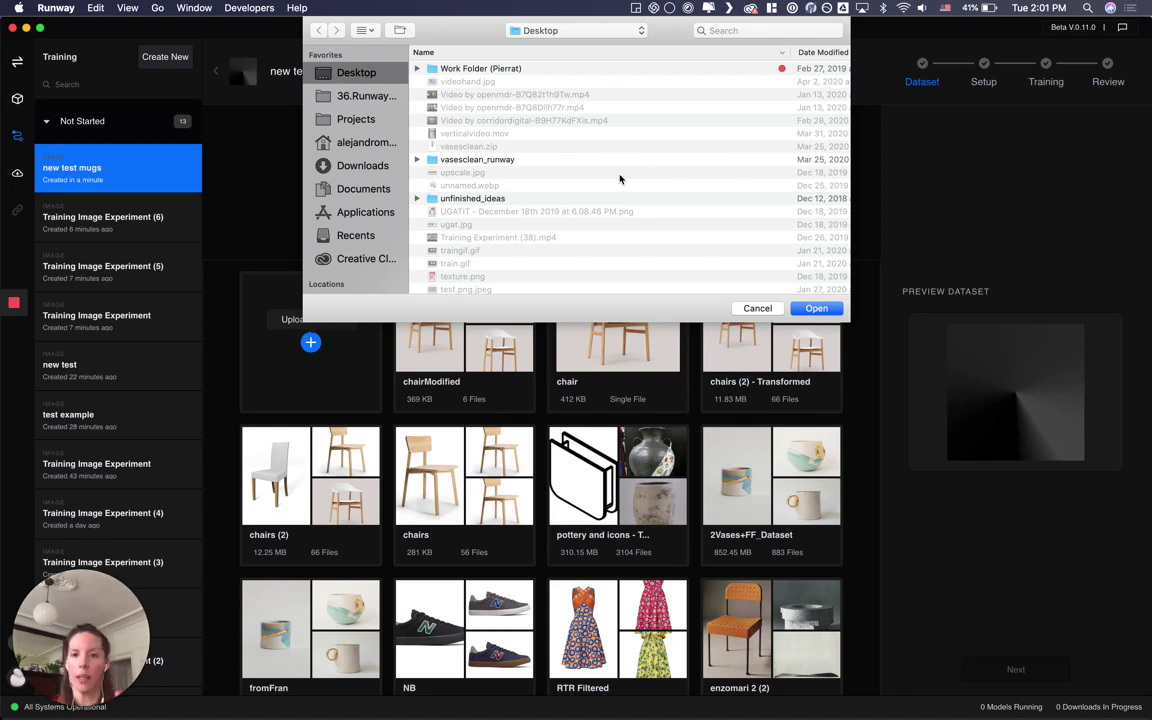
pyautogui.scroll(-15, 619, 179)
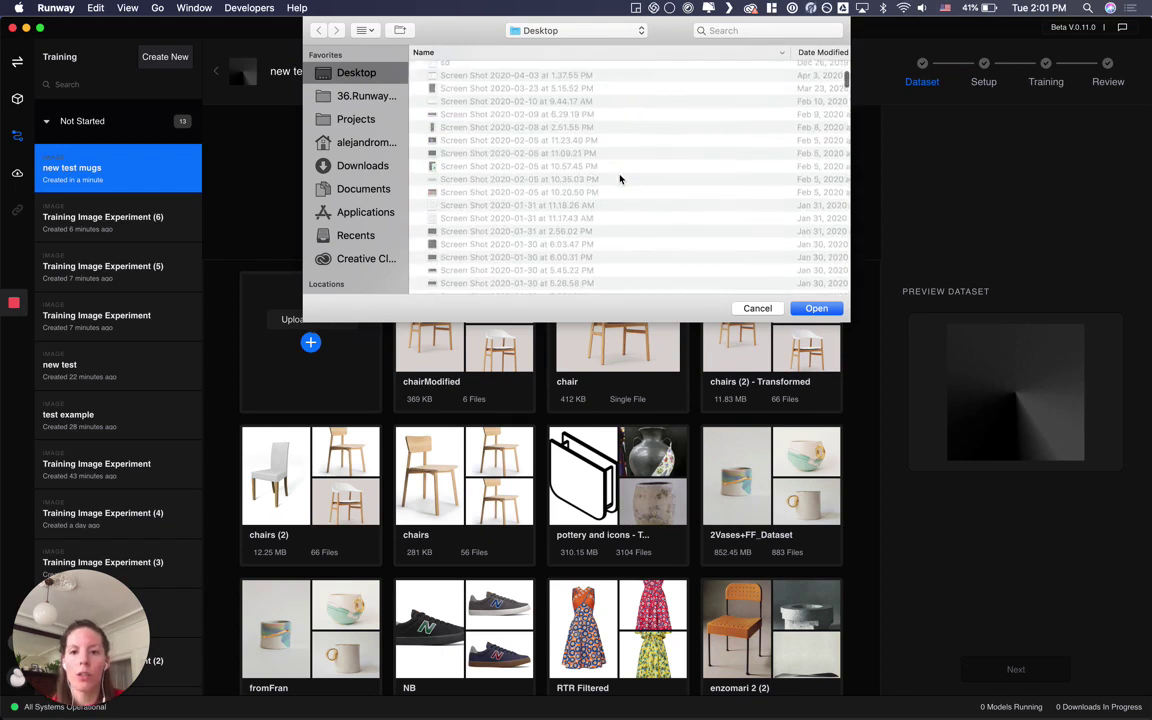
pyautogui.scroll(-15, 619, 179)
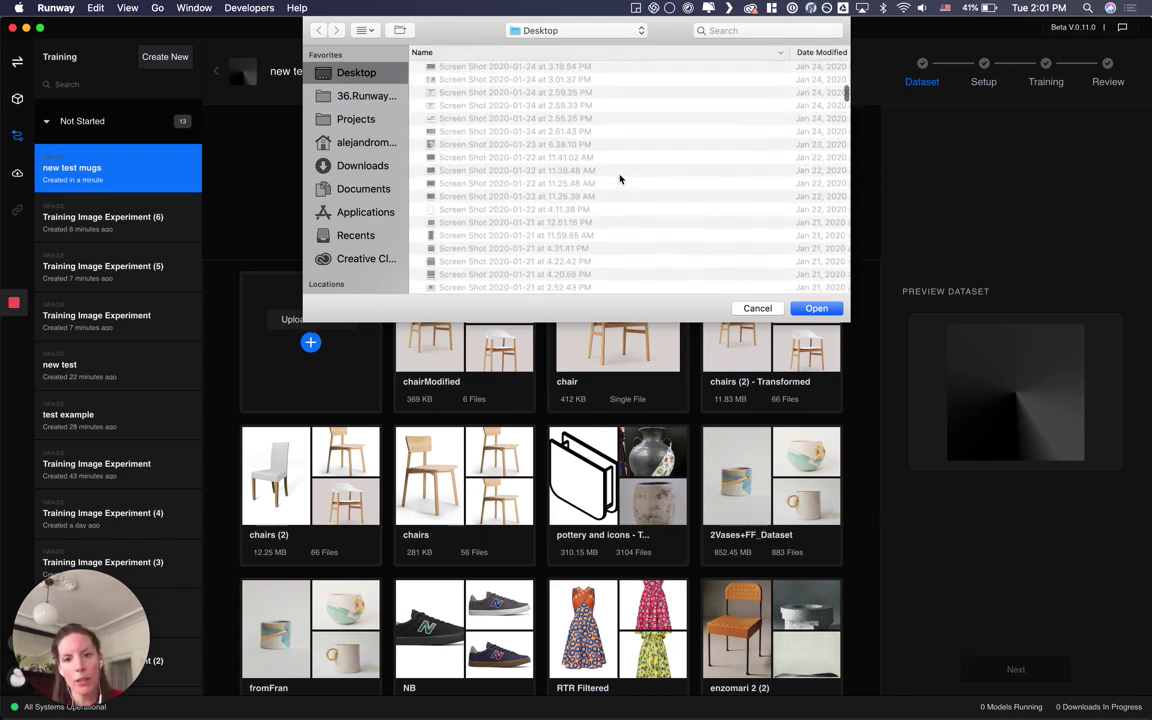
pyautogui.scroll(-15, 619, 178)
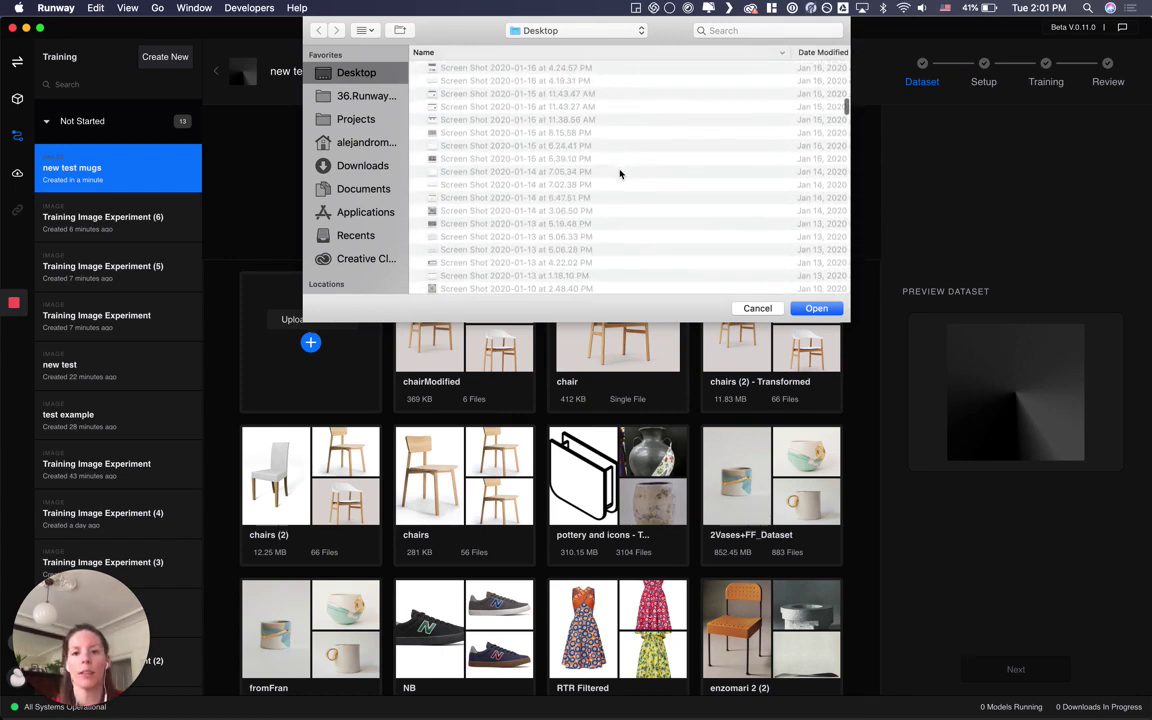
pyautogui.scroll(-15, 619, 174)
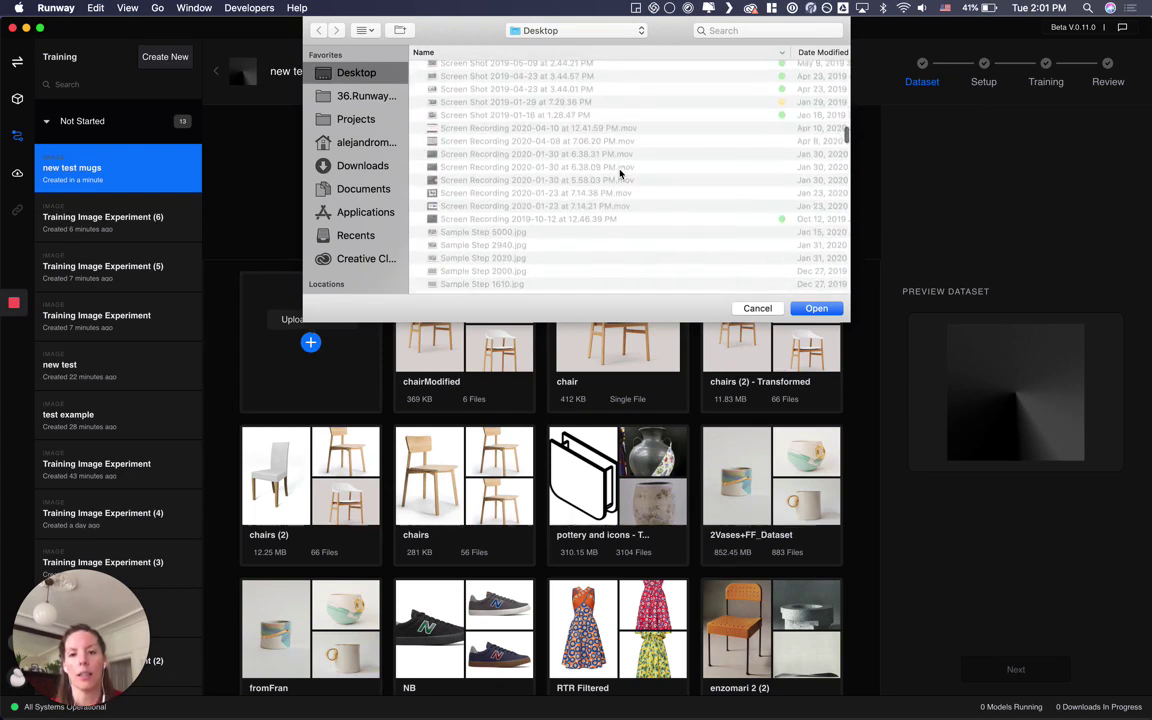
pyautogui.scroll(-15, 619, 174)
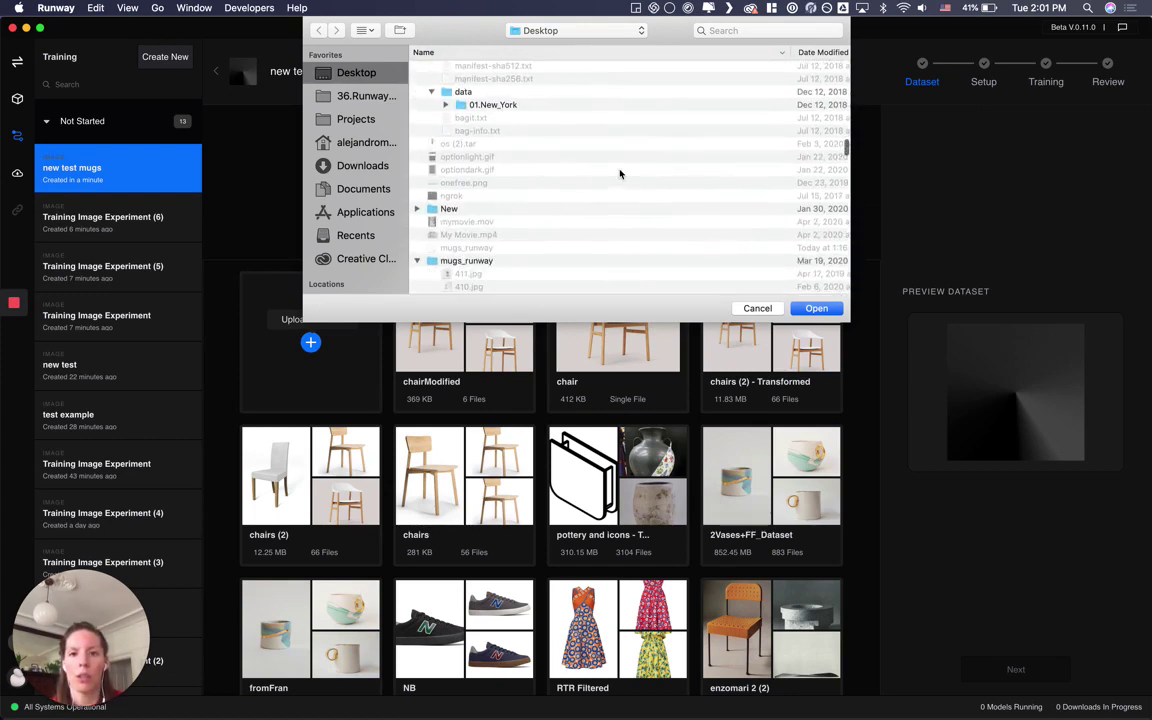
pyautogui.scroll(-10, 619, 174)
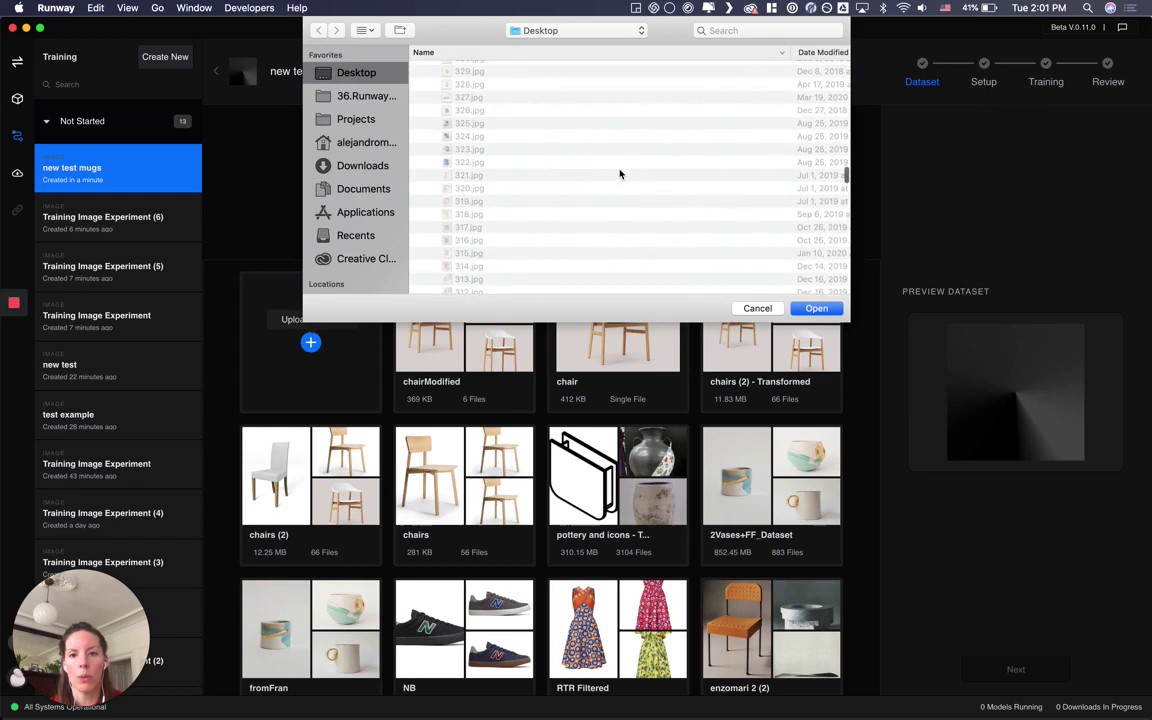
pyautogui.scroll(10, 619, 174)
pyautogui.scroll(-5, 619, 174)
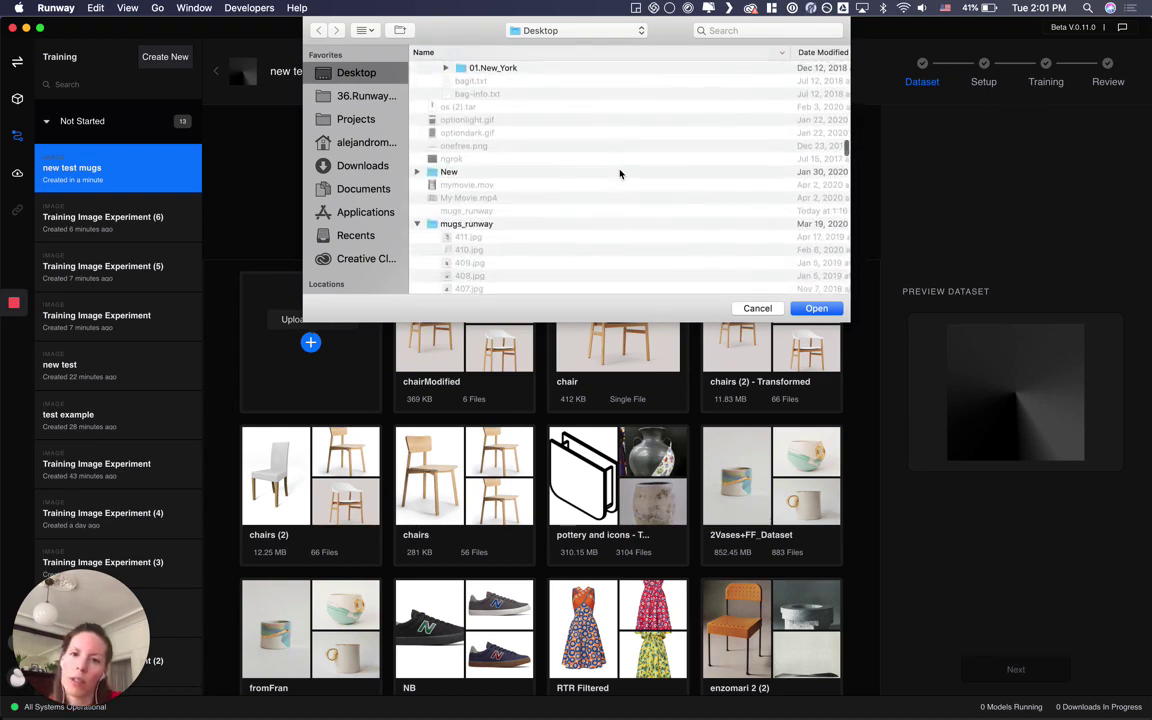
pyautogui.click(450, 187)
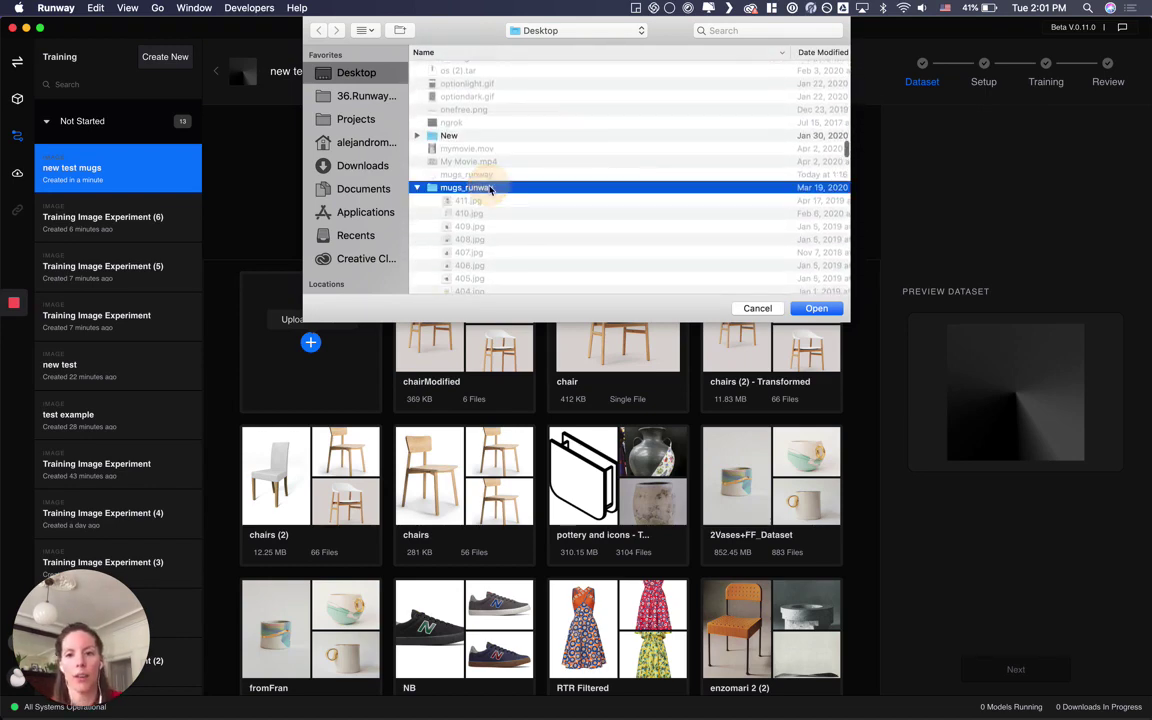
# Cancel the mugs_runway upload and select the fromFran dataset (408 files) instead
pyautogui.click(820, 309)
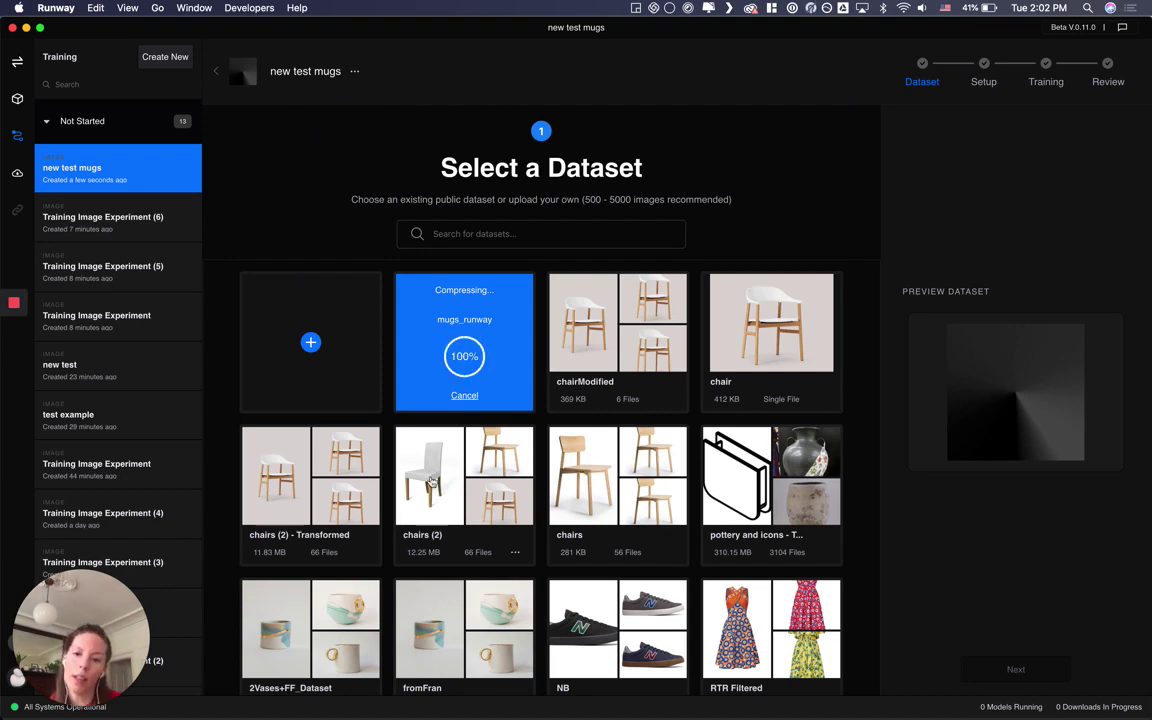
pyautogui.scroll(-2, 470, 398)
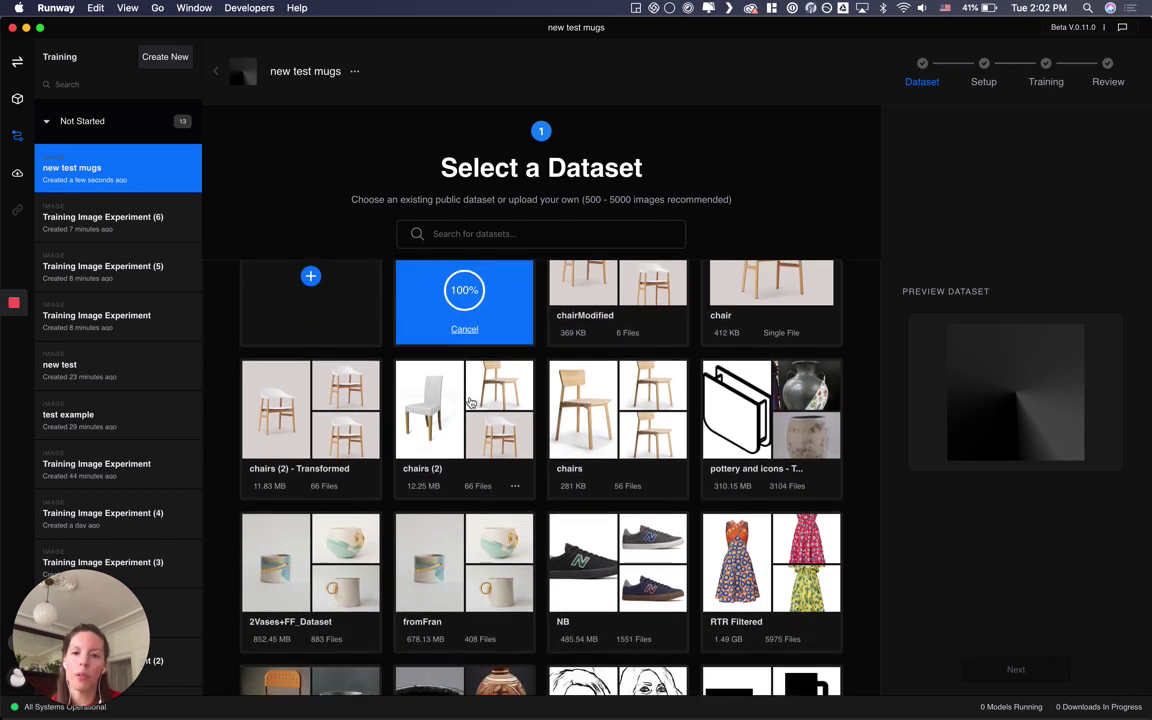
pyautogui.click(464, 329)
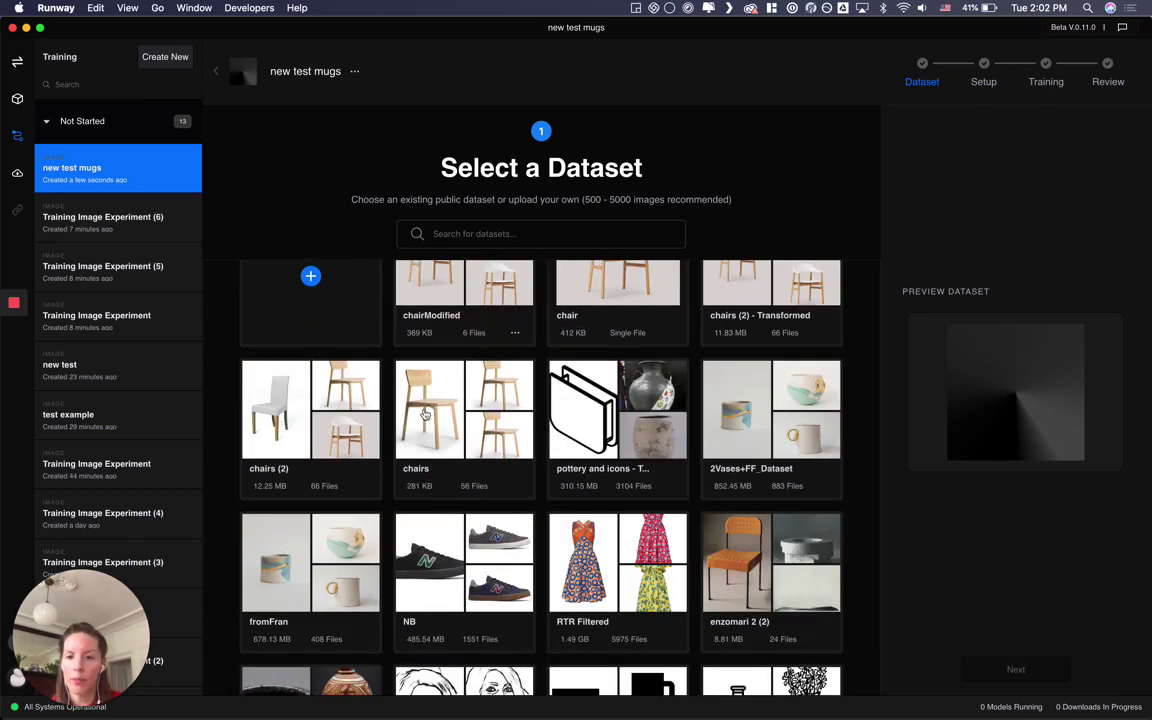
pyautogui.click(323, 540)
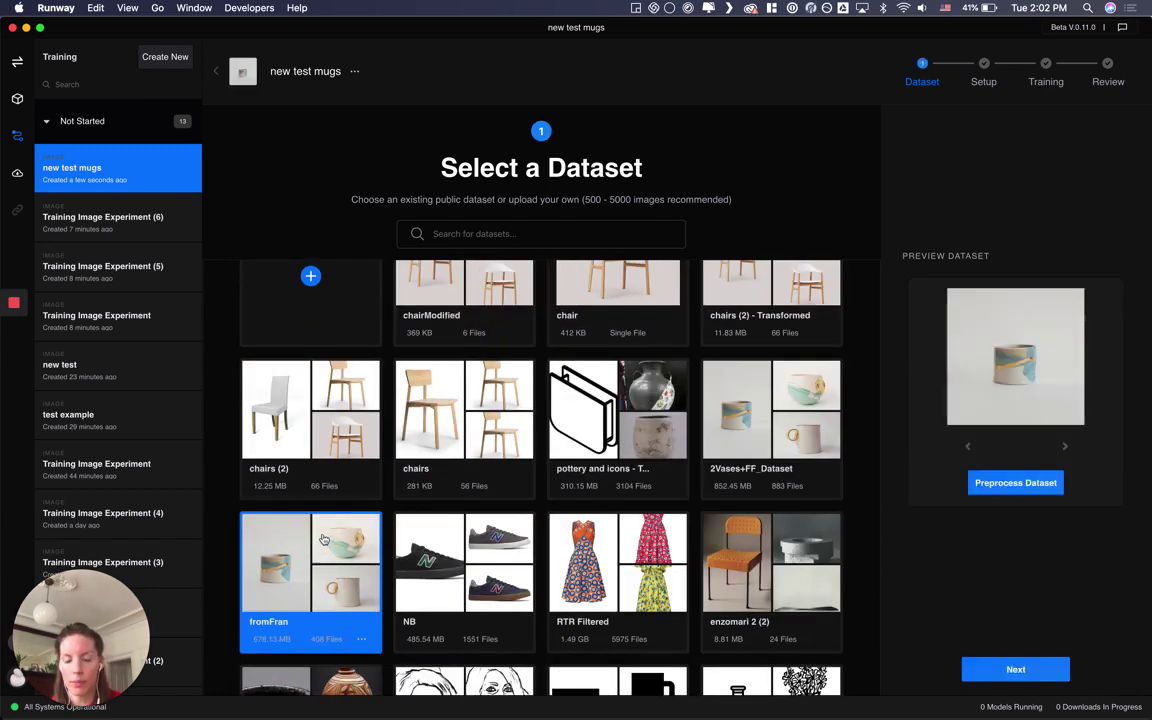
# Choose the StyleGAN2 architecture, keep 3000 training steps and start training
pyautogui.click(995, 670)
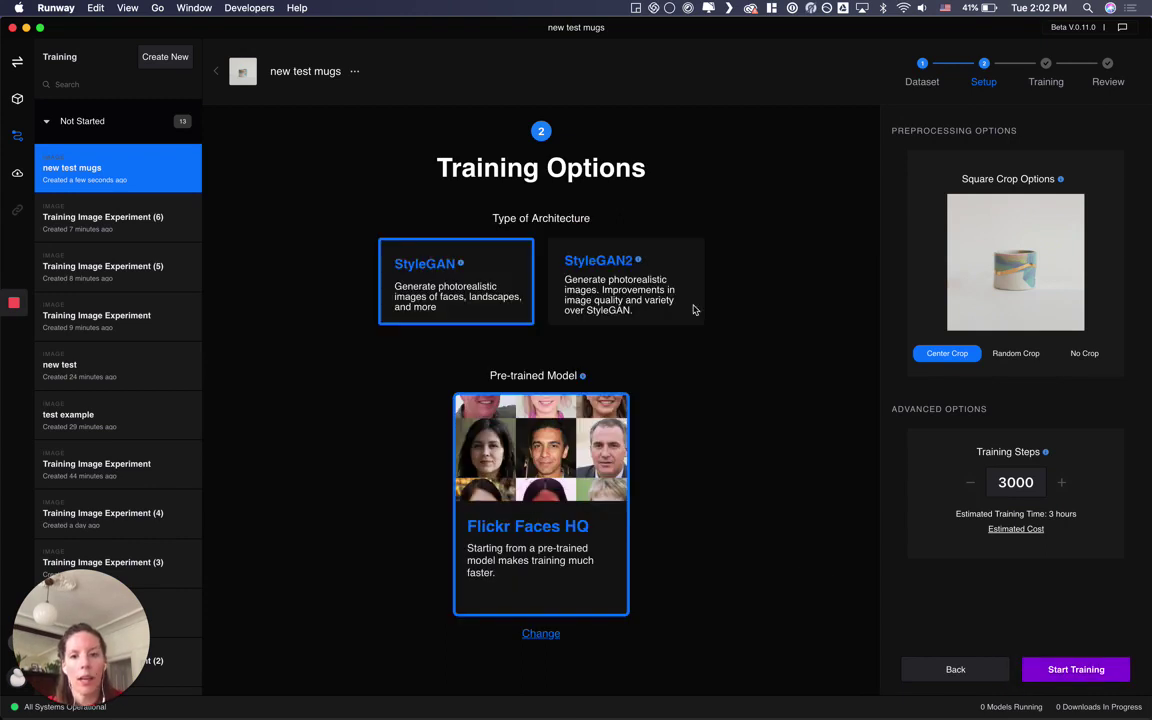
pyautogui.click(677, 259)
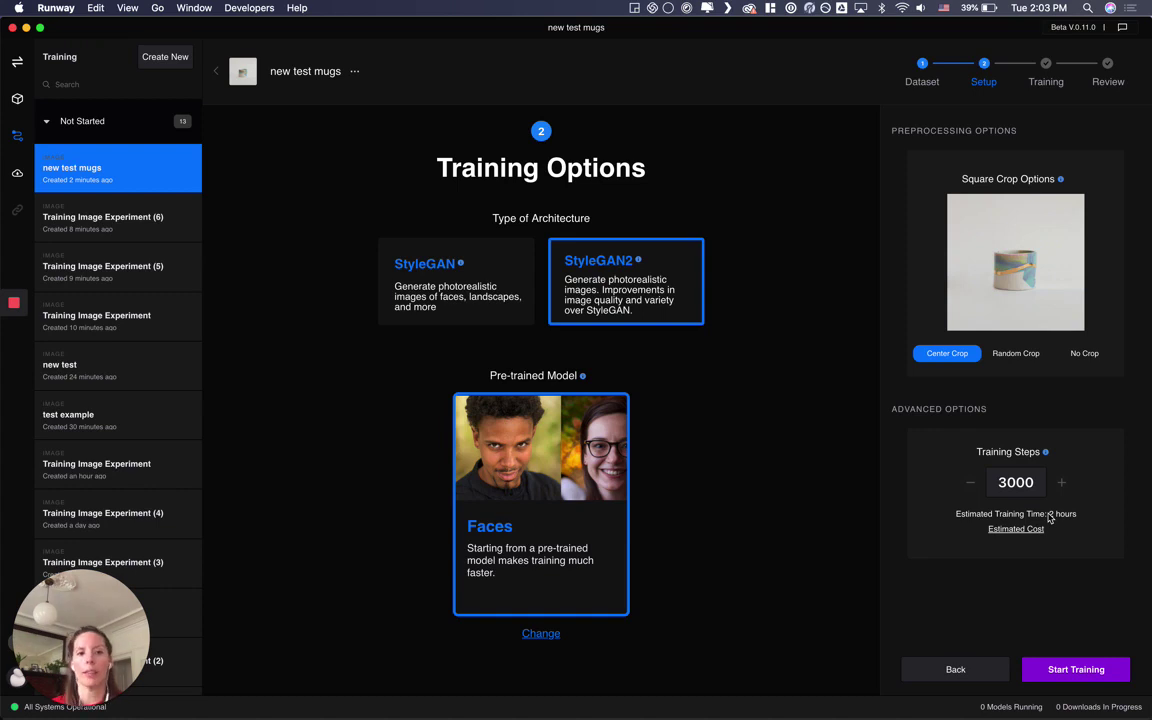
pyautogui.click(1080, 670)
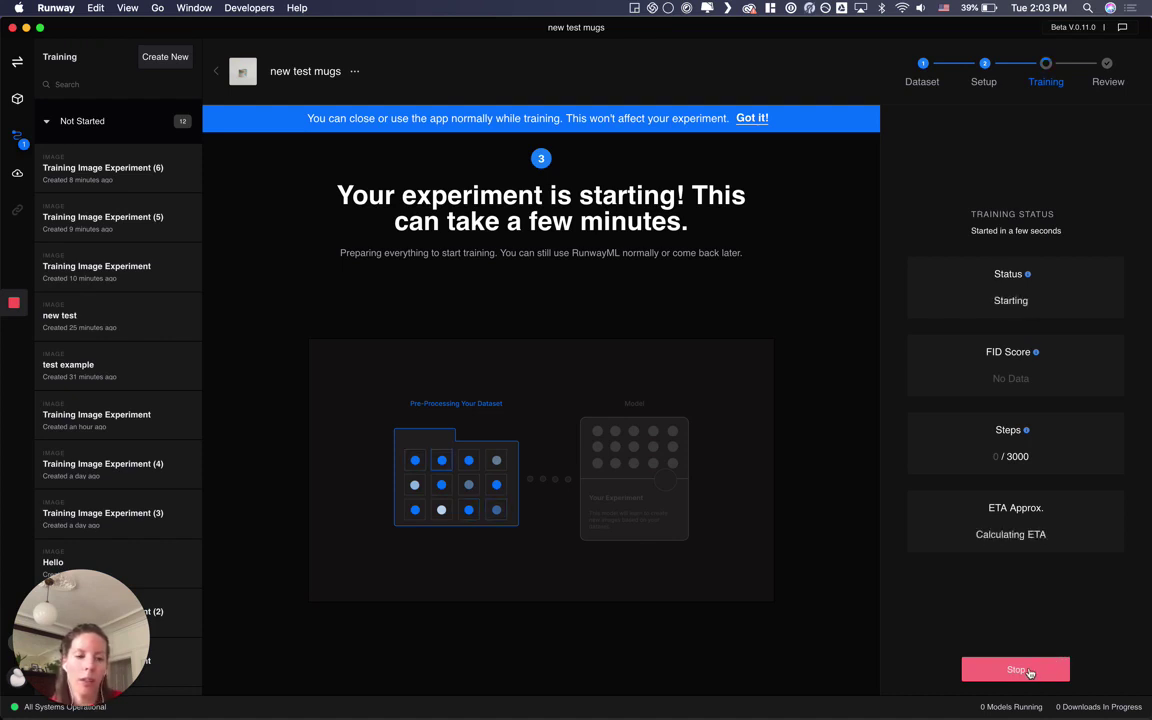
# Stop and delete the 'new test mugs' experiment, then scroll the list of past experiments
pyautogui.click(1016, 670)
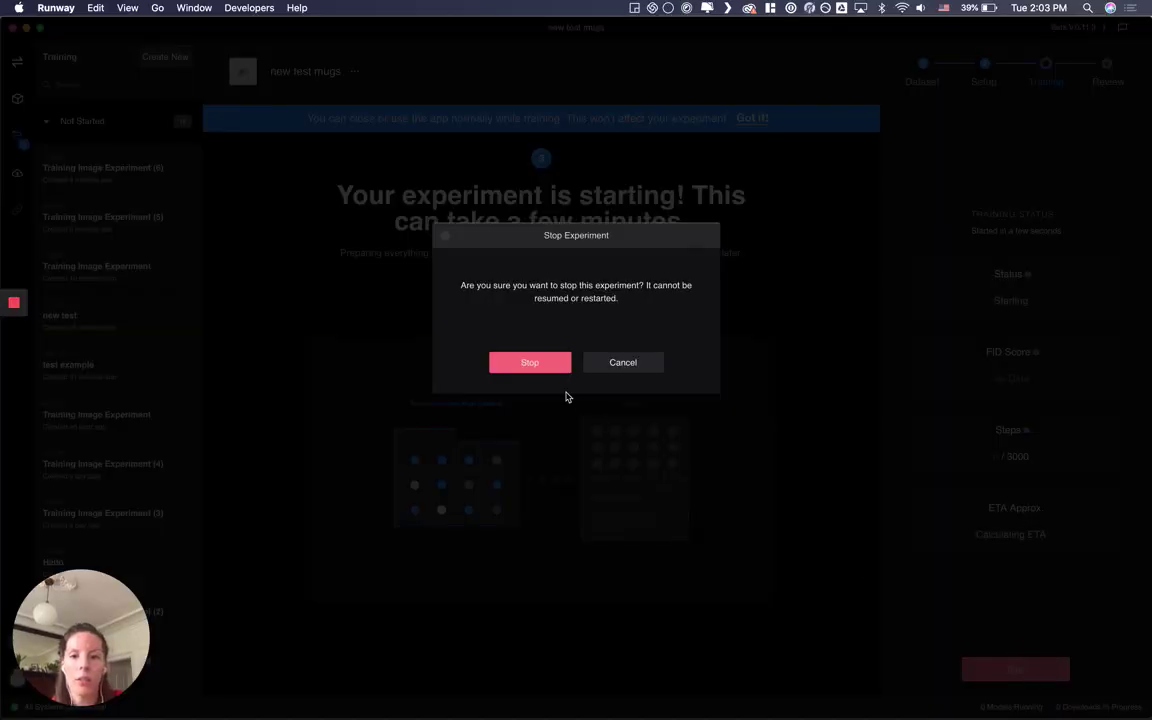
pyautogui.click(540, 366)
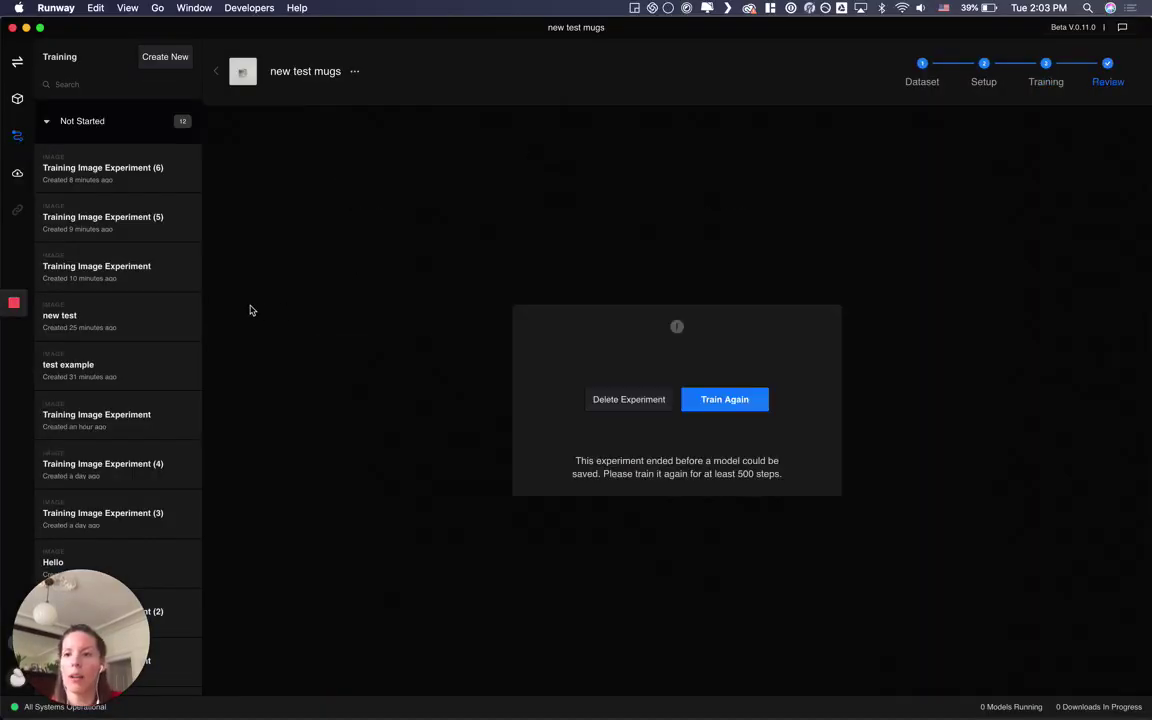
pyautogui.click(628, 399)
pyautogui.click(551, 368)
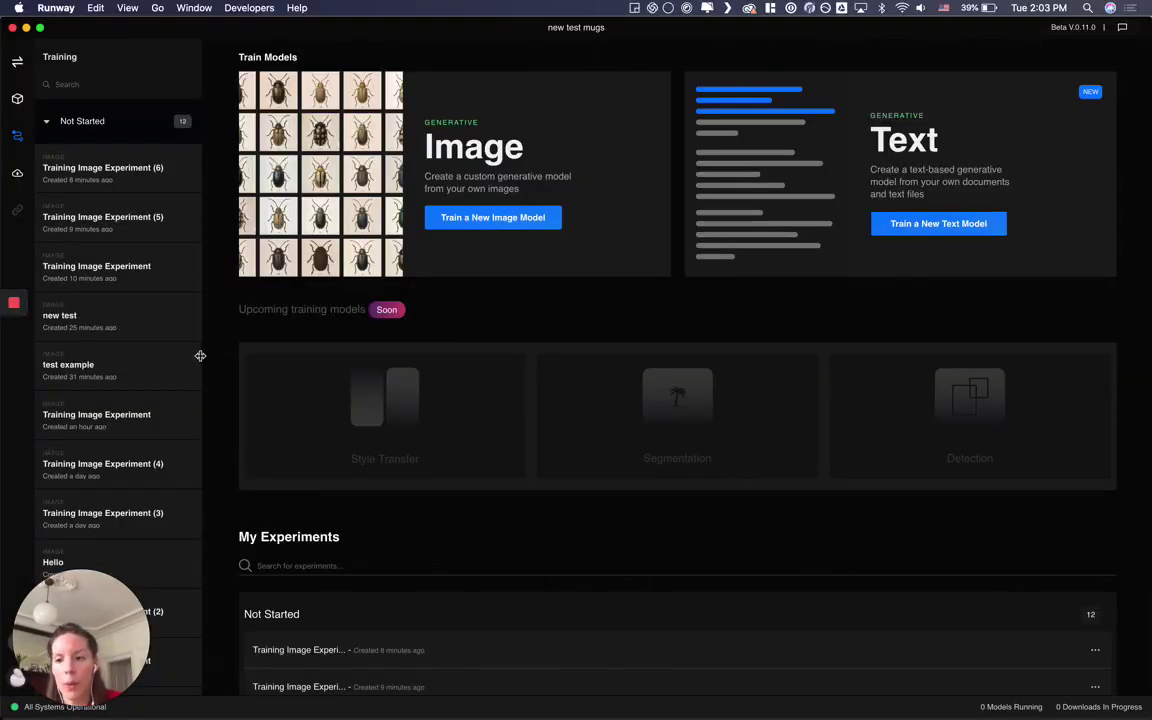
pyautogui.scroll(-4, 170, 380)
pyautogui.scroll(-20, 167, 382)
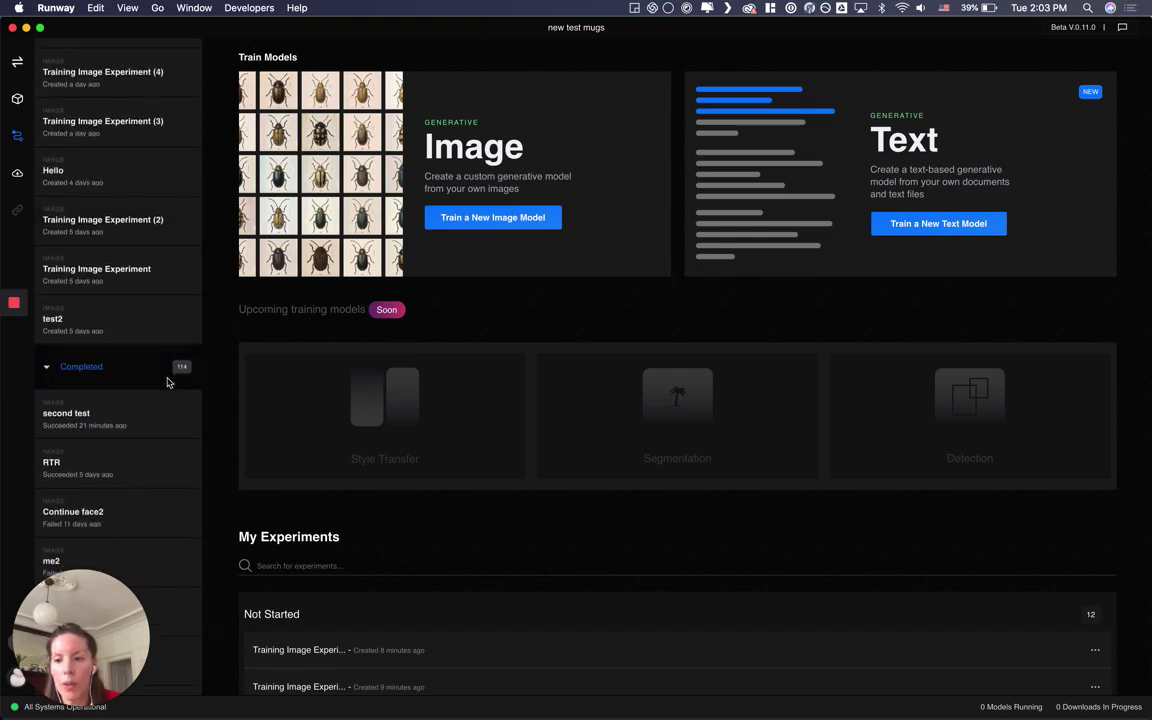
pyautogui.scroll(-10, 167, 382)
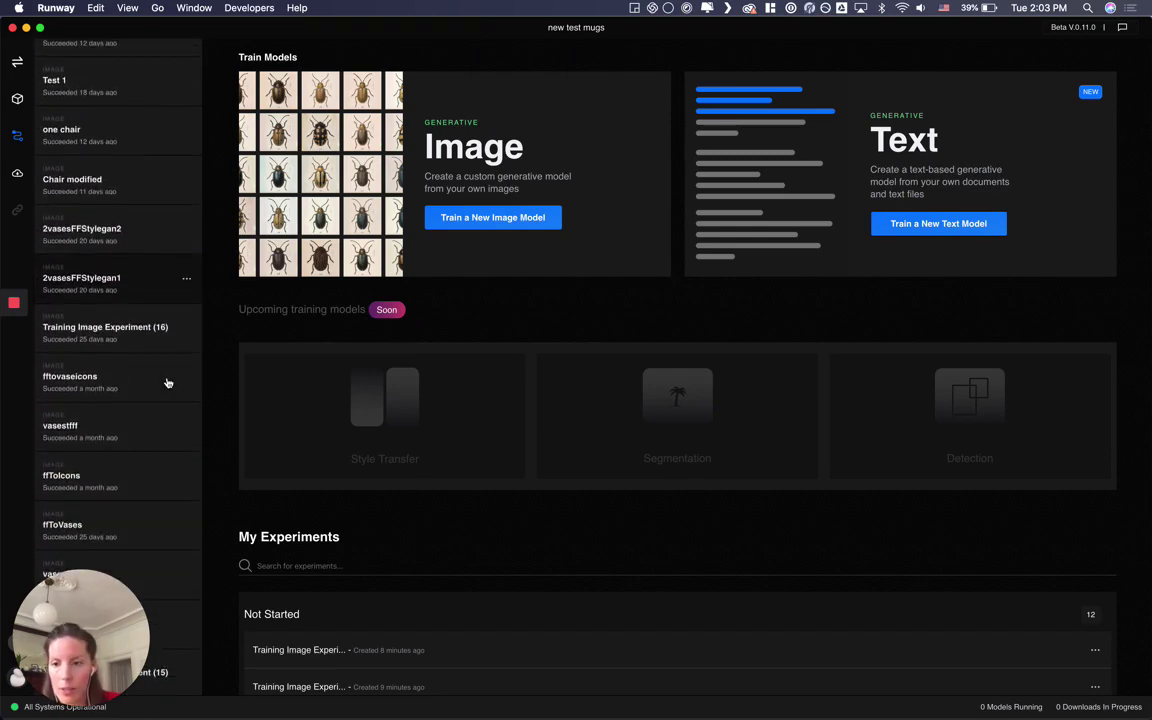
pyautogui.scroll(-3, 168, 382)
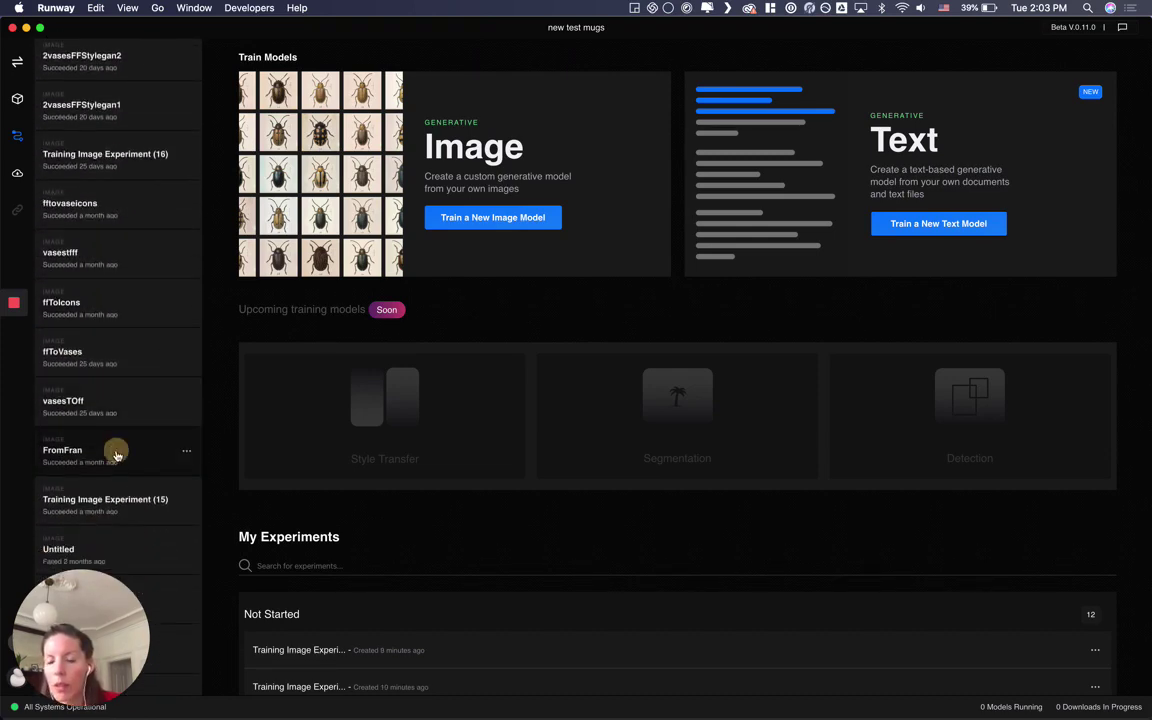
# Open the FromFran experiment to review its 3000-step training and generated mug latent walk
pyautogui.click(116, 454)
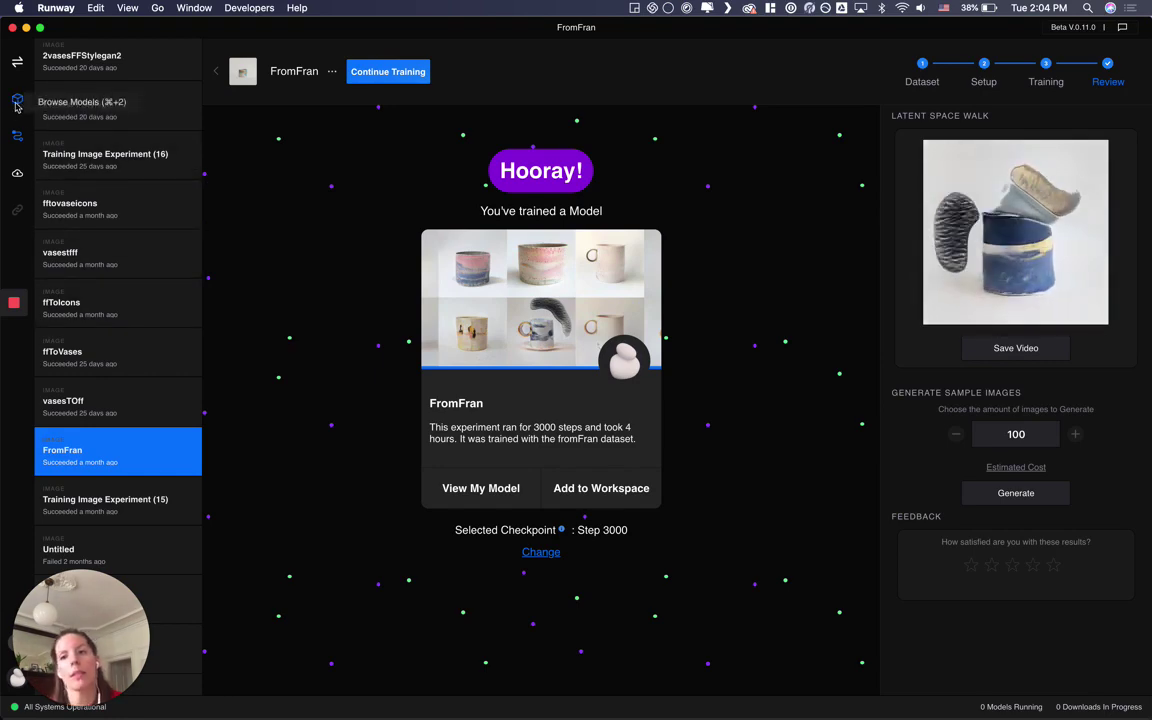
# Return to Train Models and create a new image experiment named 'mugs vases'
pyautogui.click(16, 104)
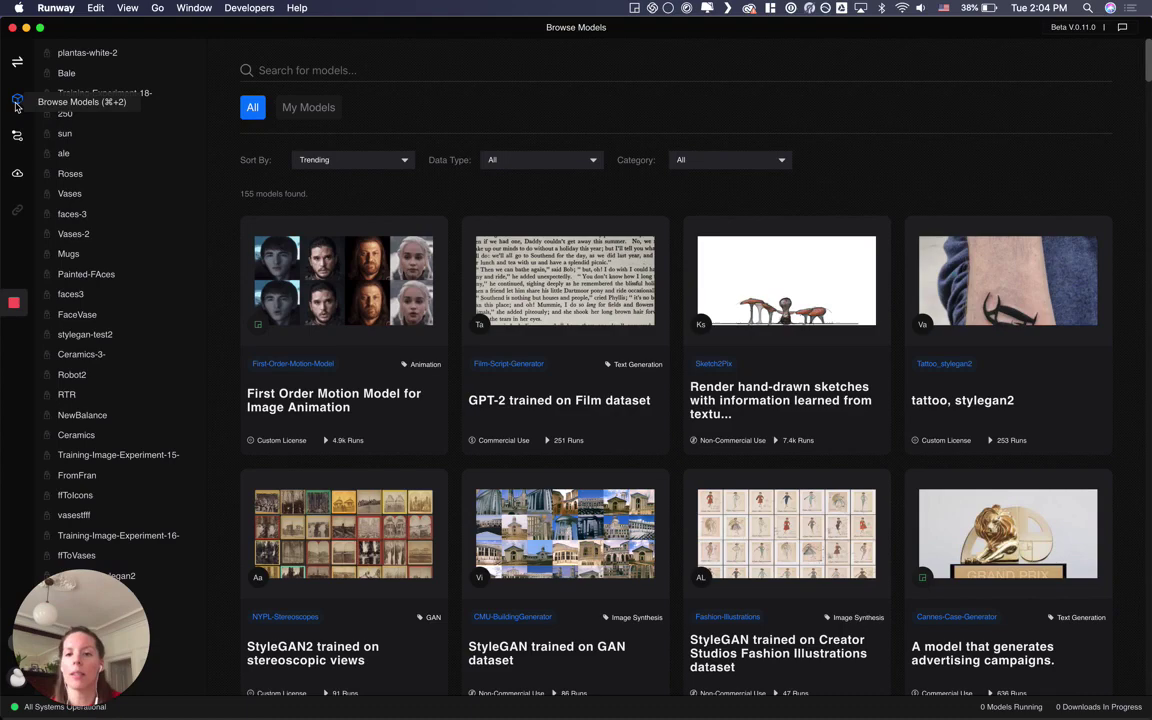
pyautogui.click(17, 136)
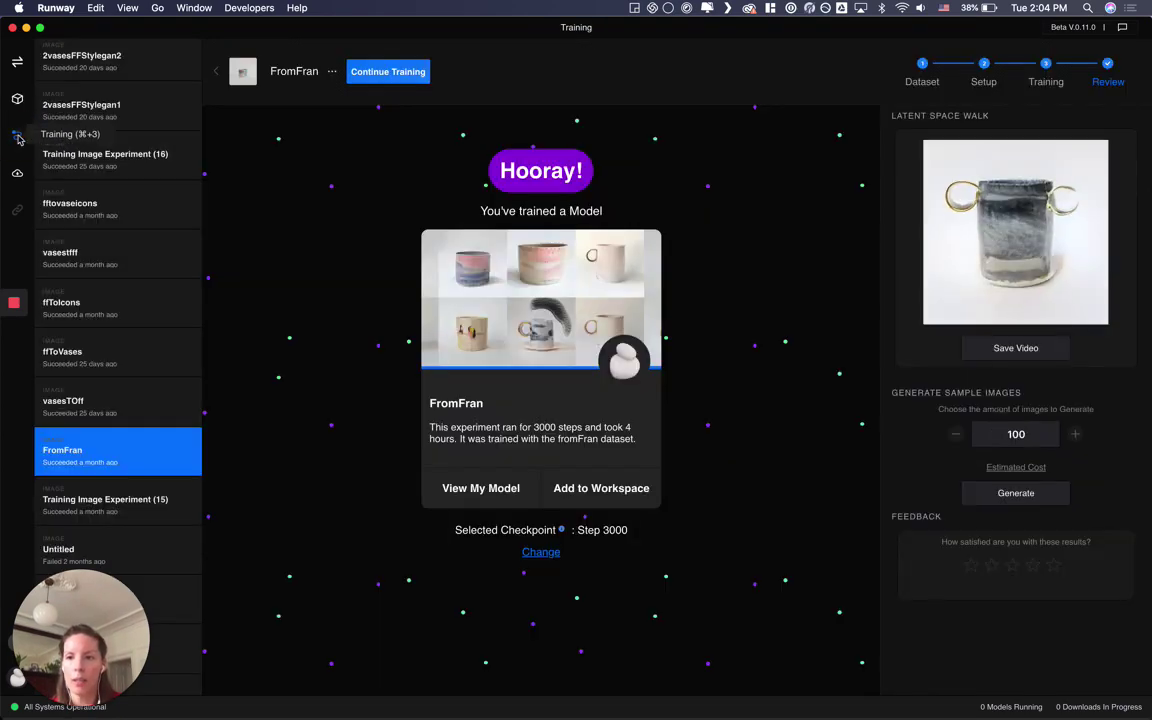
pyautogui.click(215, 73)
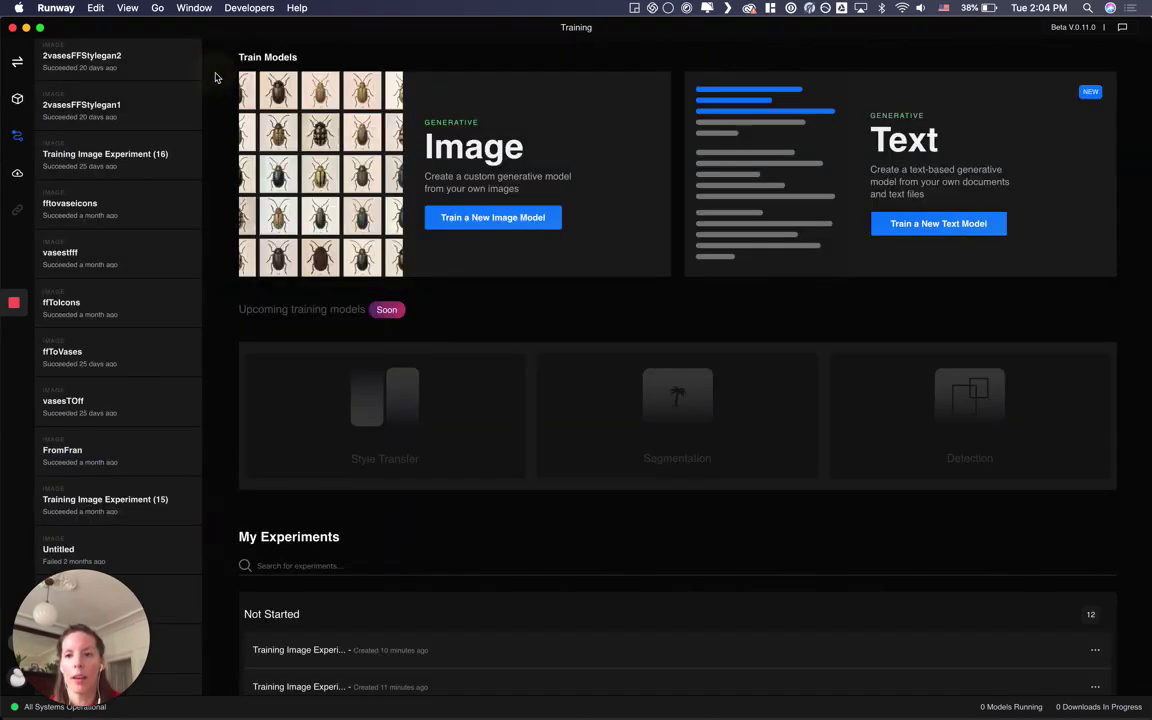
pyautogui.click(478, 216)
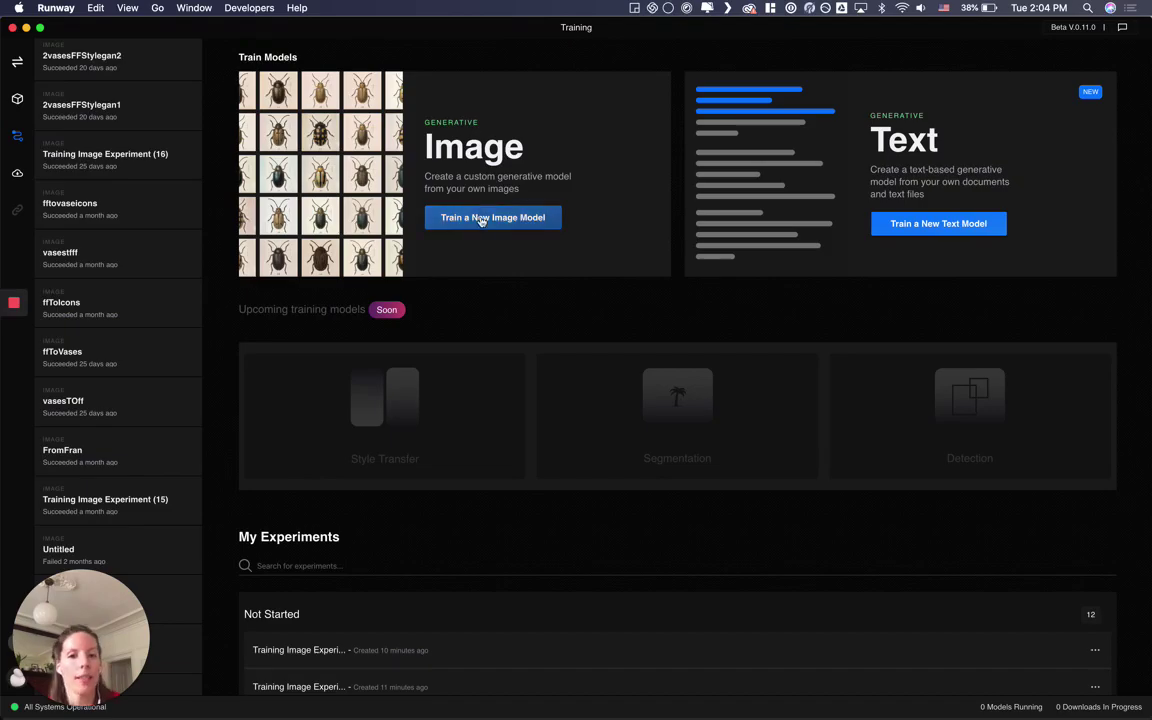
pyautogui.tripleClick(548, 319)
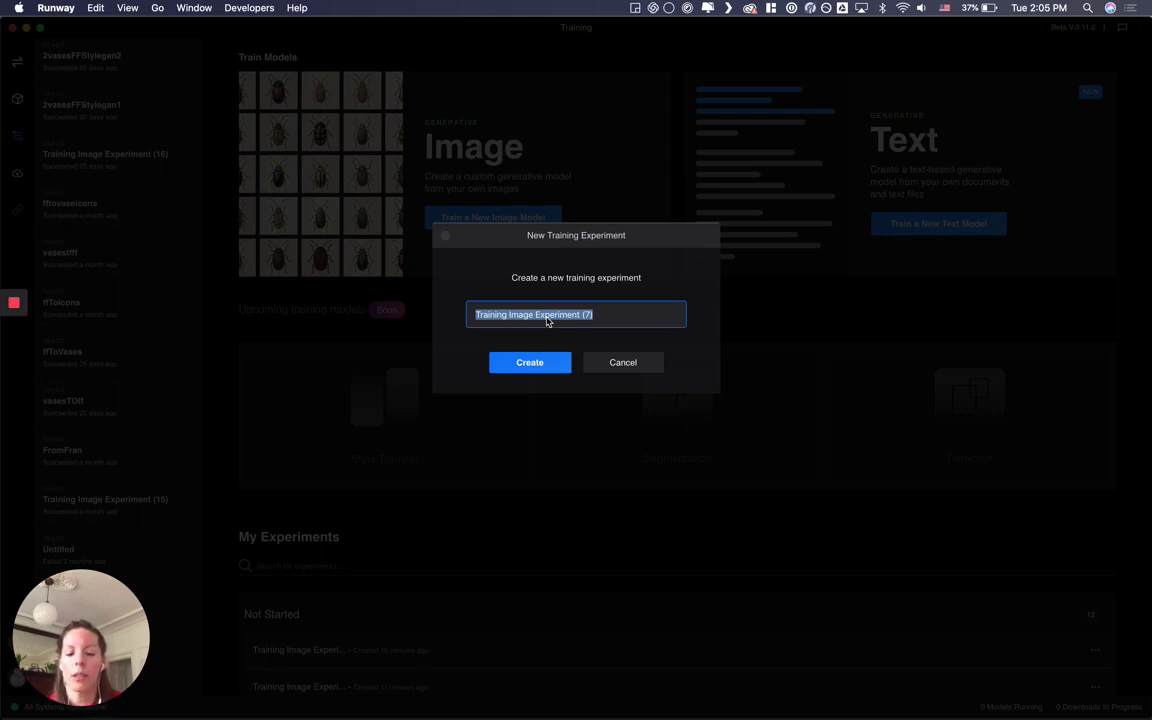
pyautogui.write('mugs vases')
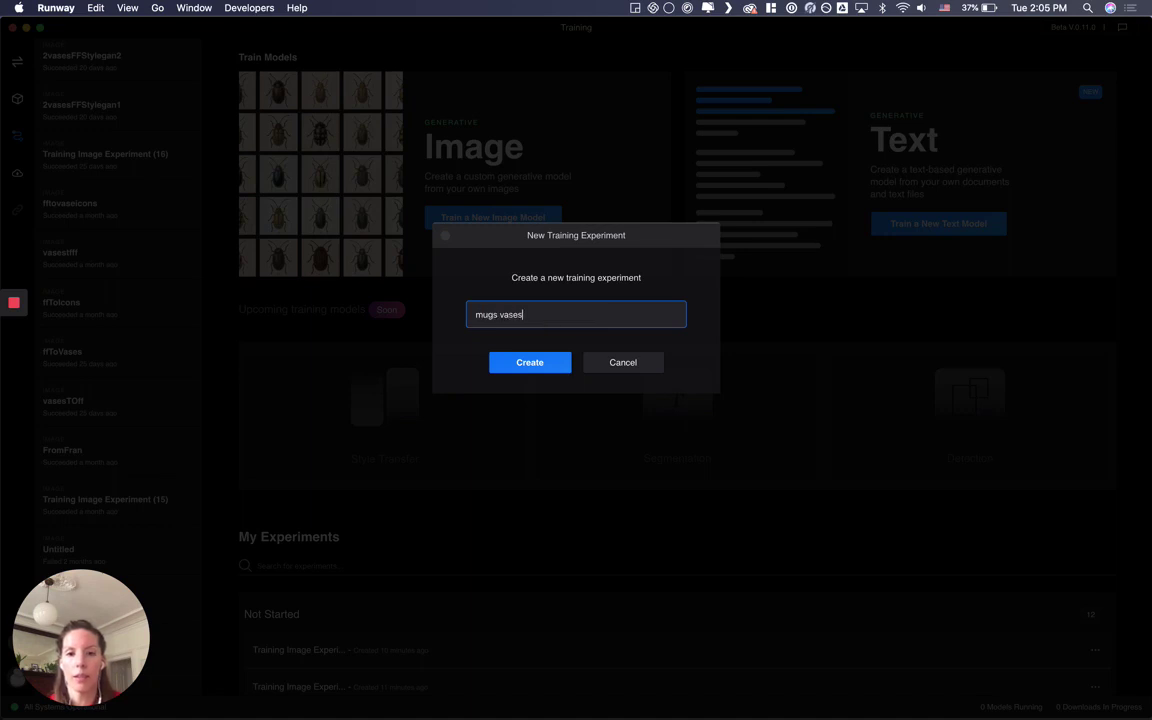
pyautogui.press('Return')
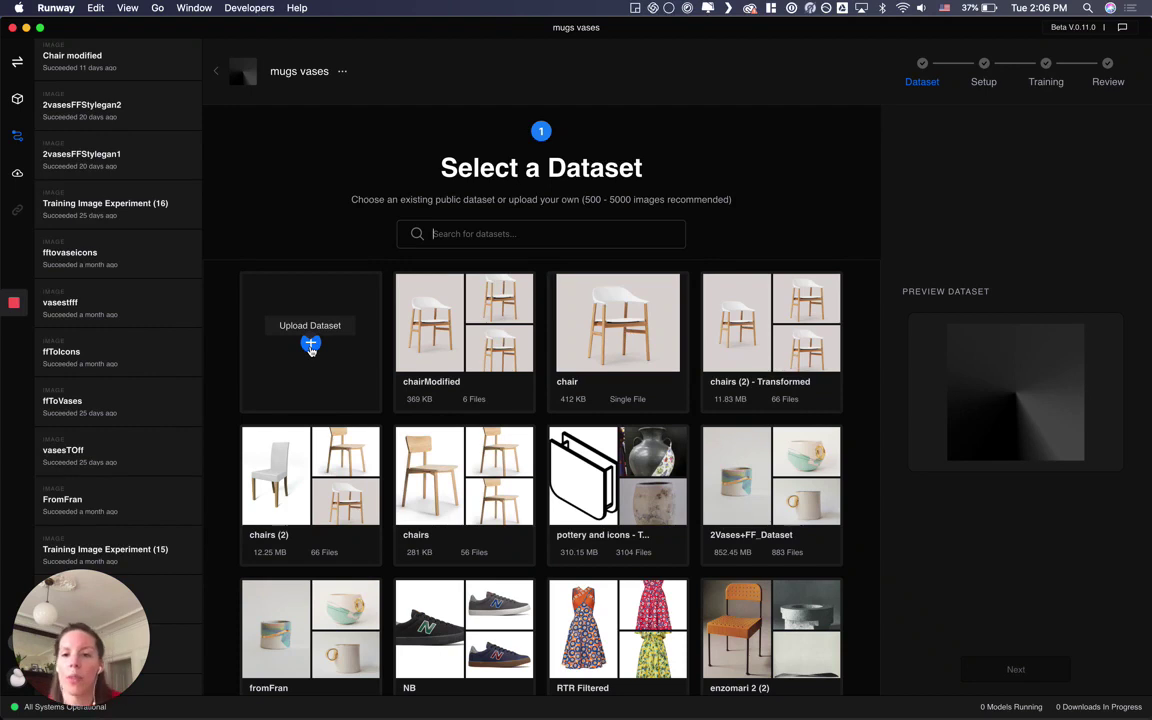
# Skip uploading and select the existing 2Vases+FF_Dataset (883 files) for training
pyautogui.click(310, 345)
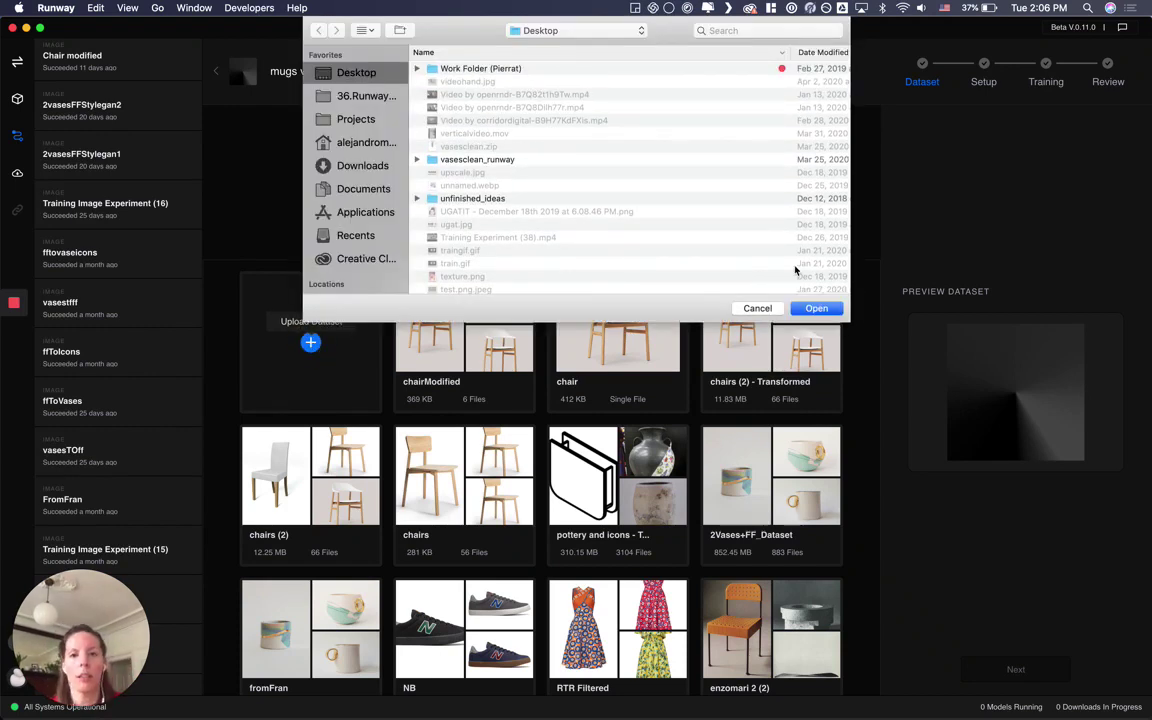
pyautogui.click(758, 308)
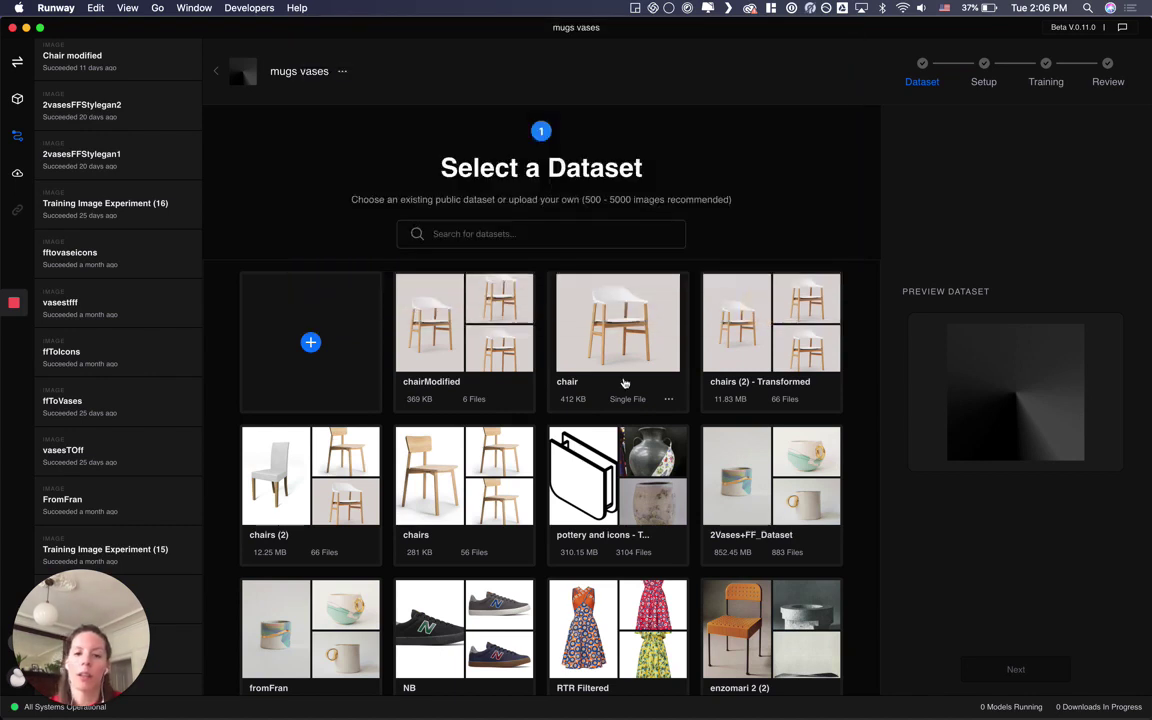
pyautogui.scroll(-1, 621, 381)
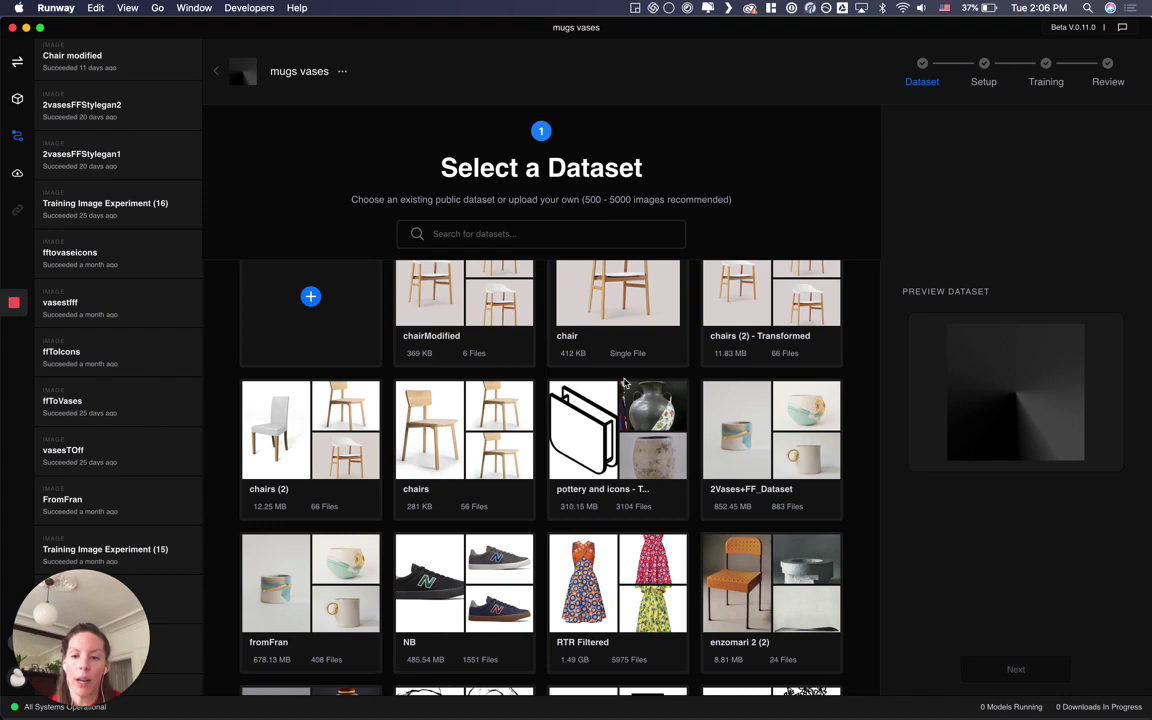
pyautogui.scroll(-3, 622, 383)
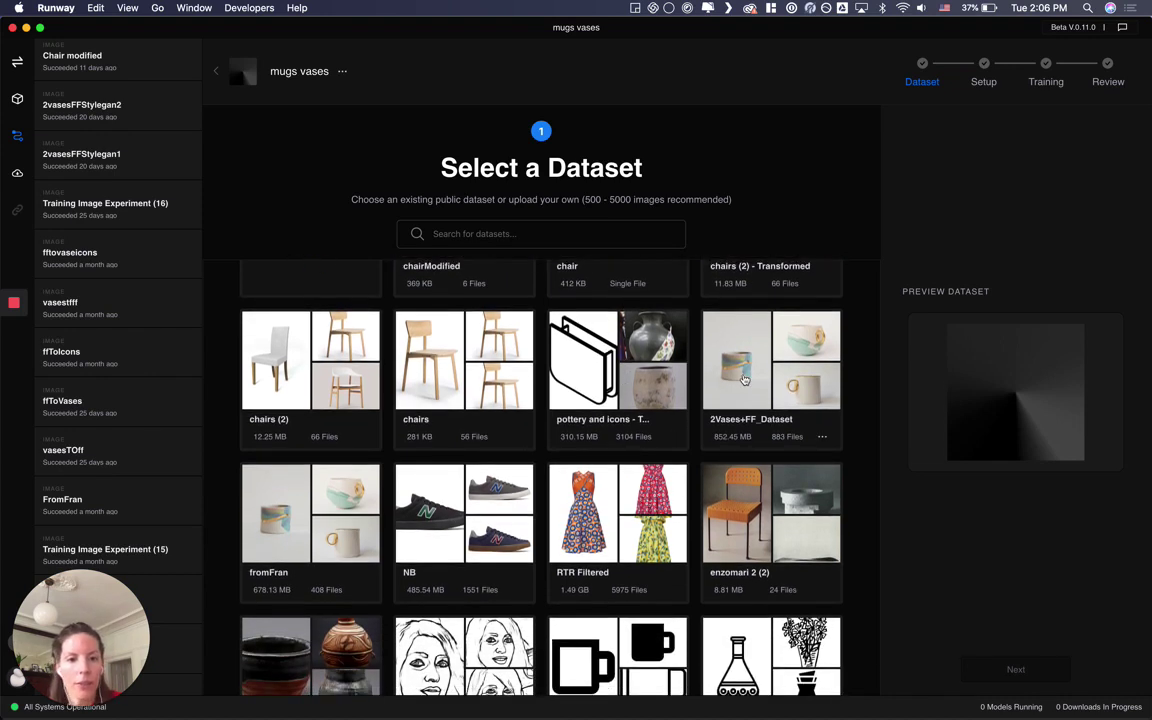
pyautogui.click(744, 379)
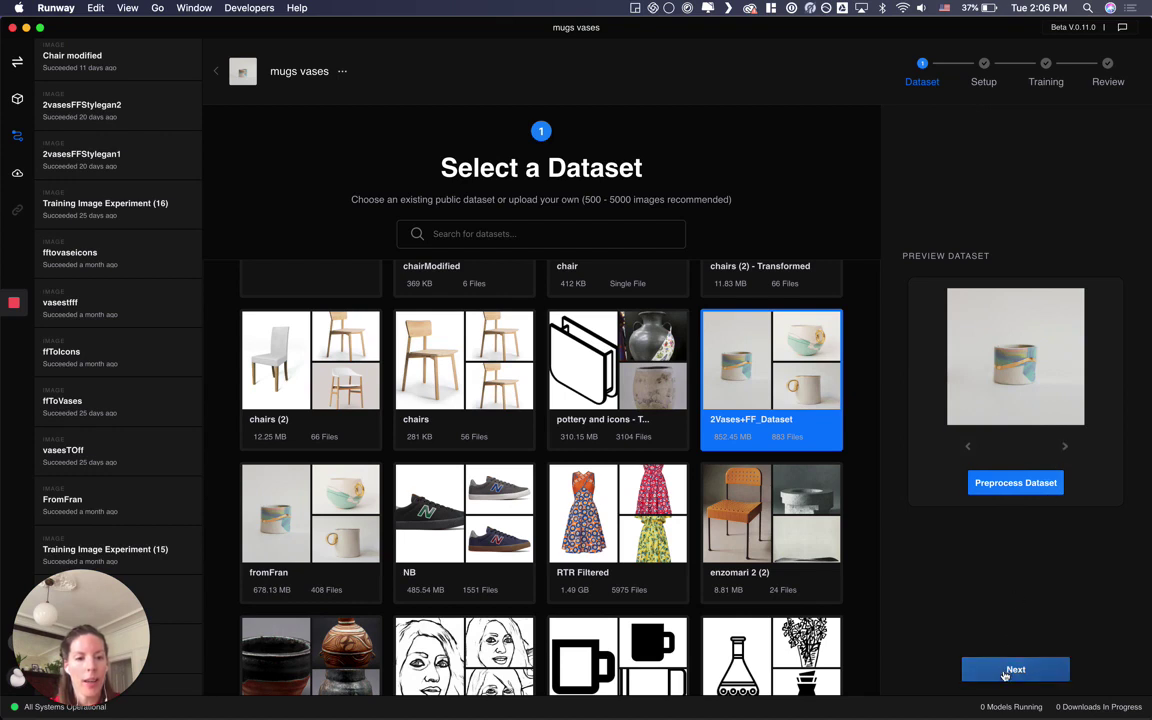
# Train the mugs vases experiment on StyleGAN2 from the FromFran checkpoint for 3000 steps
pyautogui.click(1005, 671)
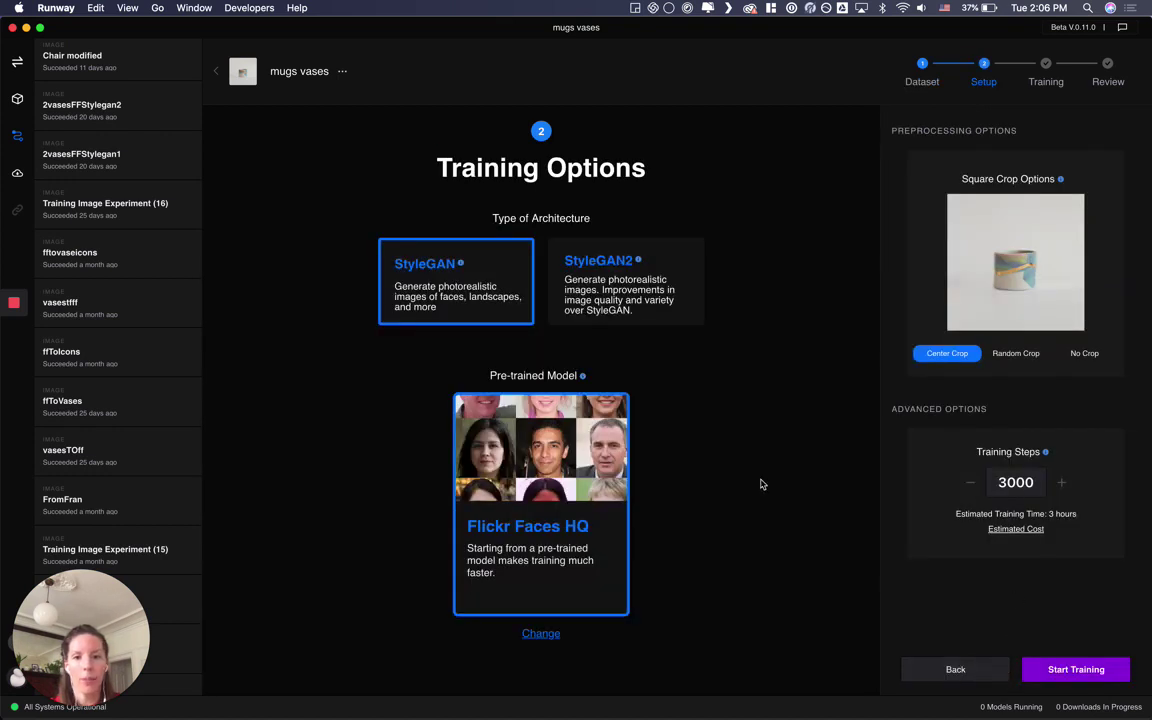
pyautogui.click(684, 260)
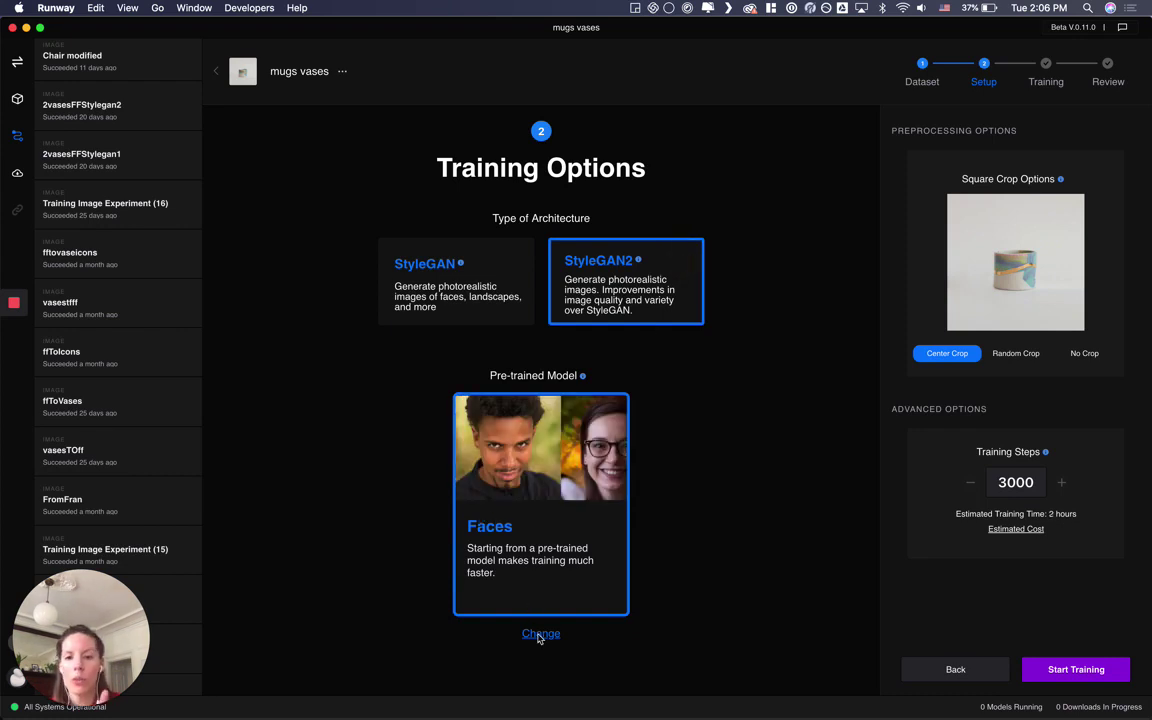
pyautogui.click(540, 634)
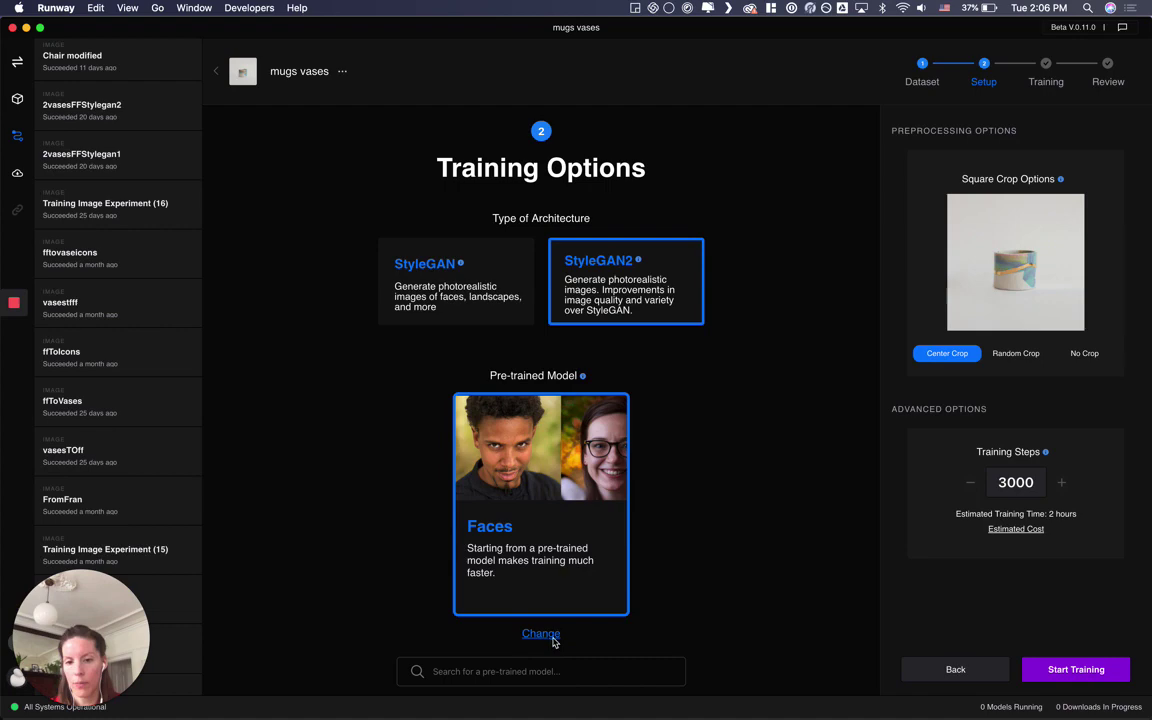
pyautogui.scroll(-10, 679, 605)
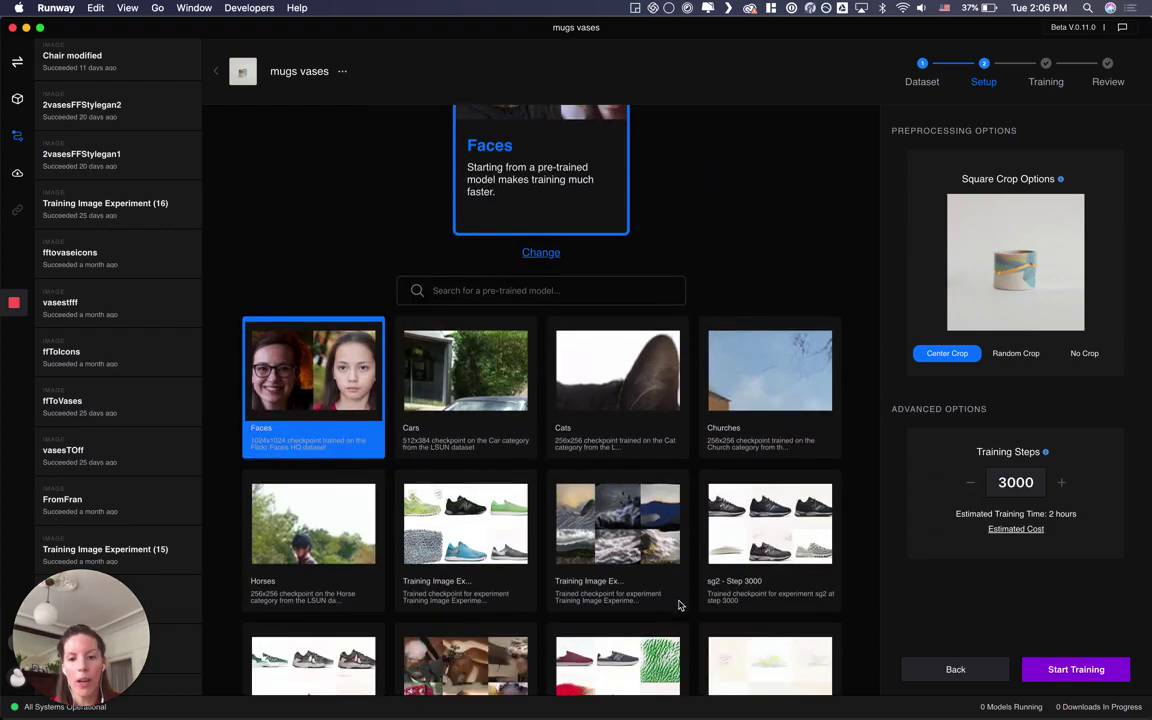
pyautogui.scroll(-12, 679, 605)
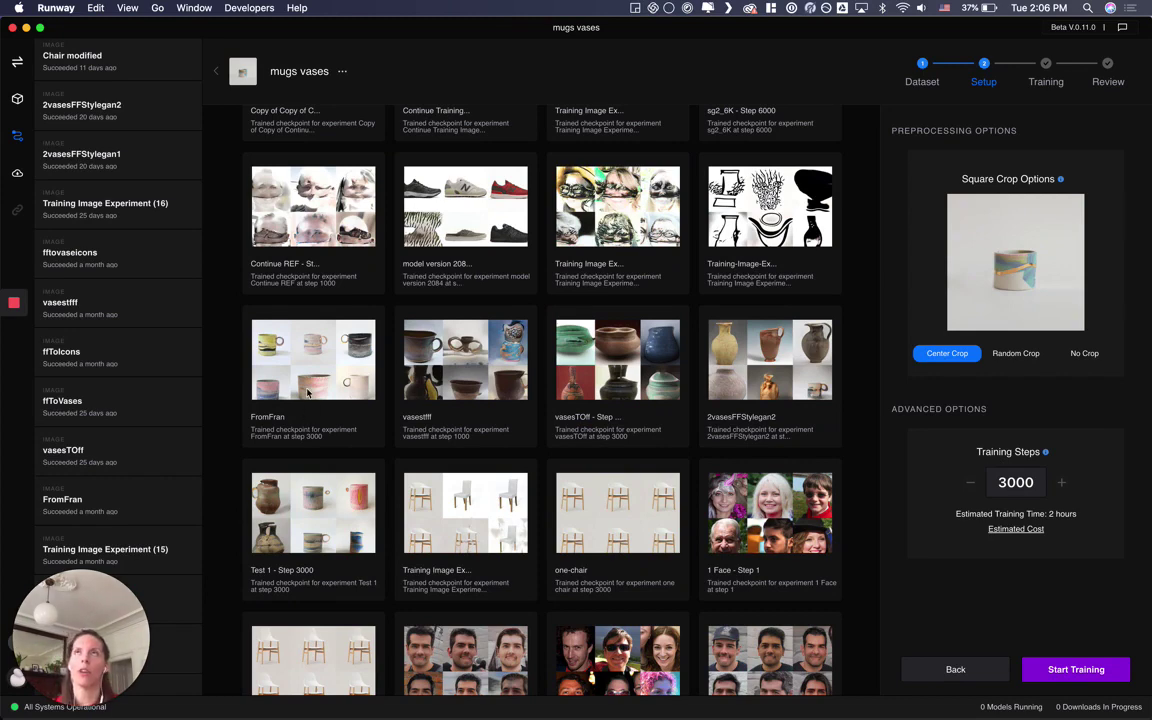
pyautogui.click(308, 393)
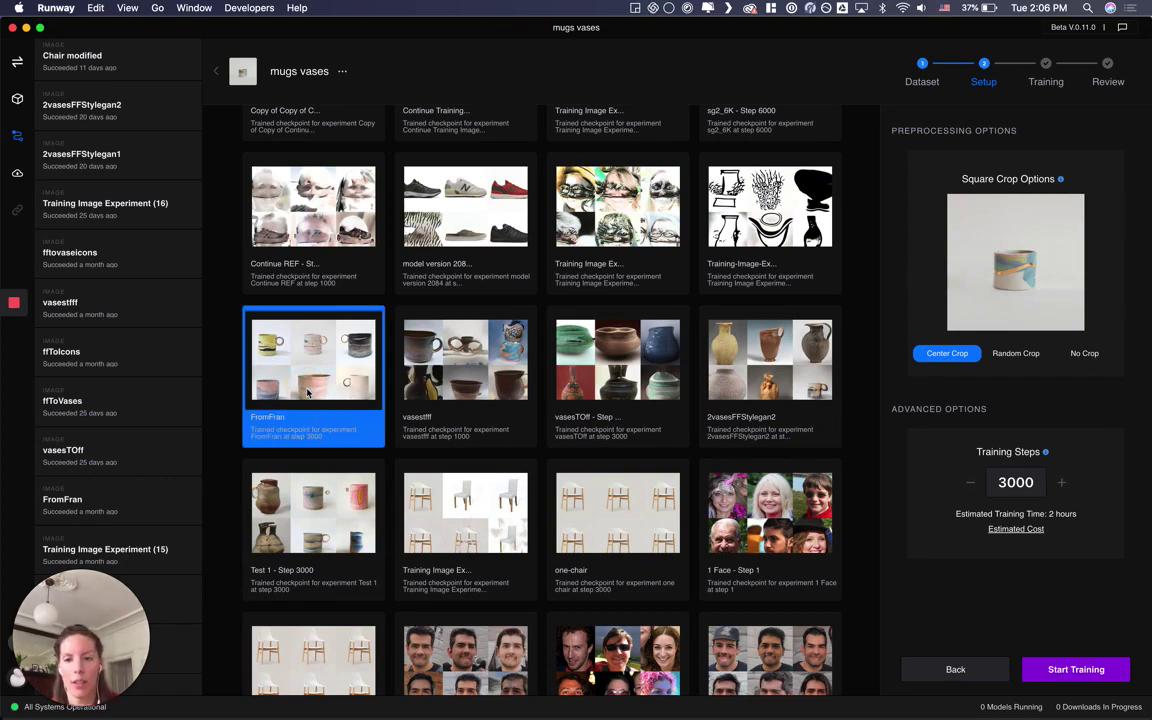
pyautogui.click(1077, 677)
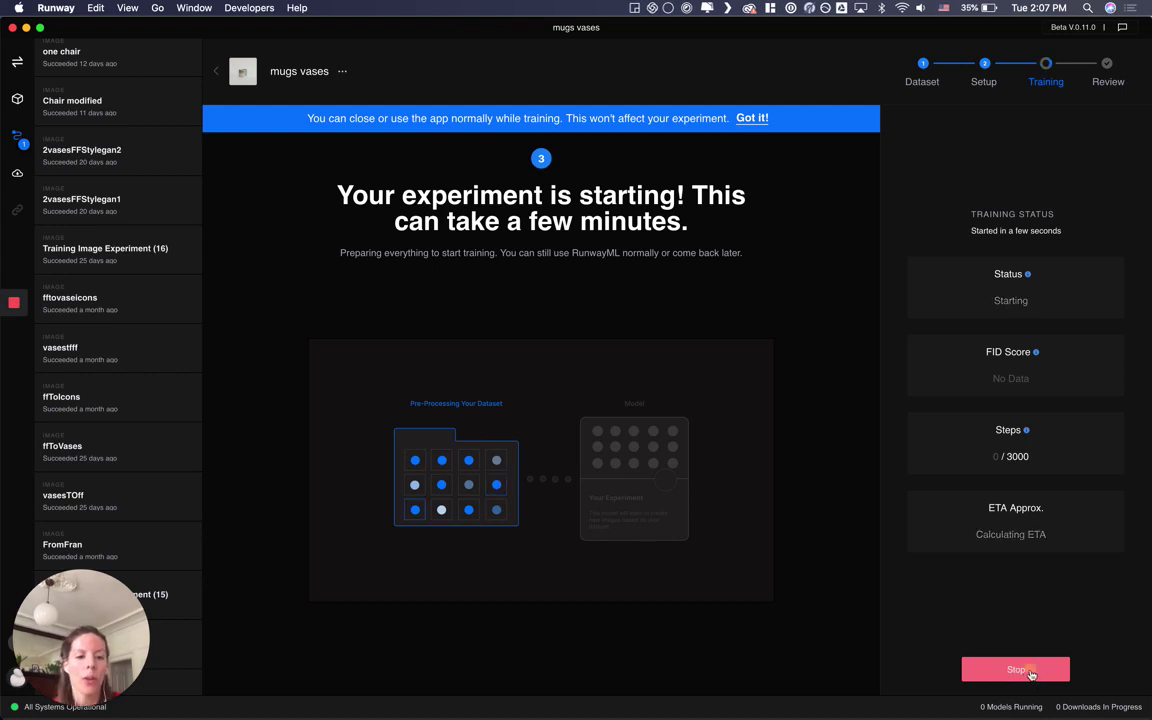
# Stop the running mugs vases training and delete the experiment
pyautogui.click(1028, 673)
pyautogui.click(536, 368)
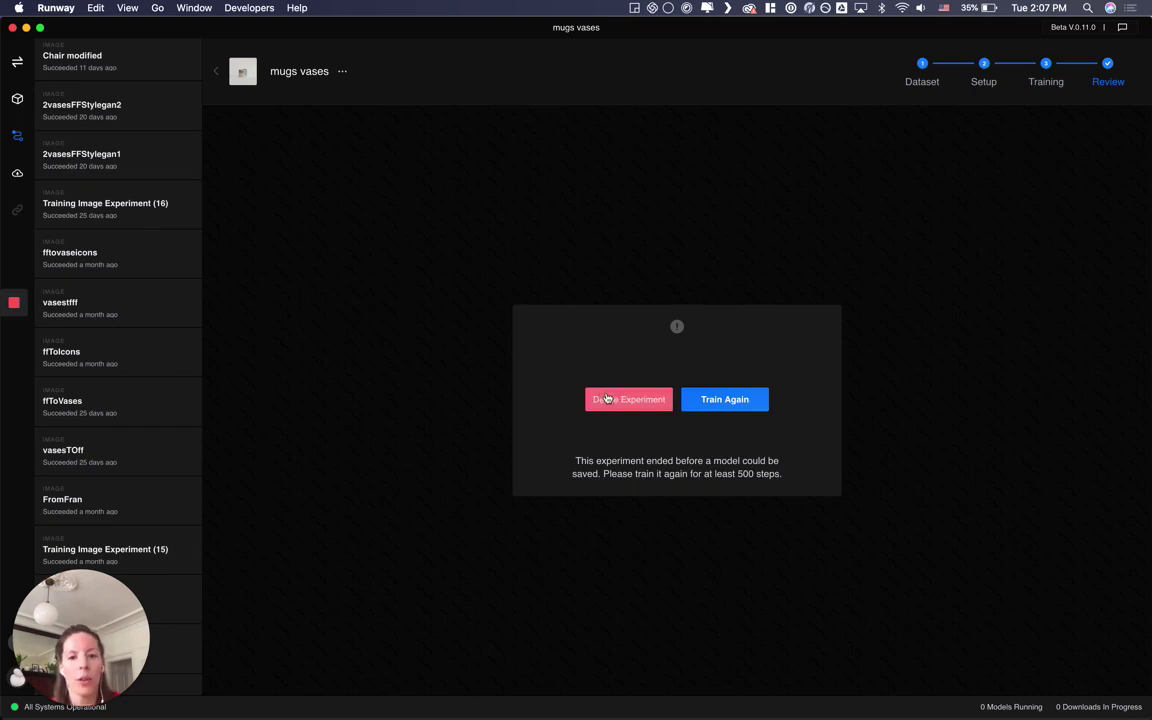
pyautogui.click(605, 399)
pyautogui.click(558, 366)
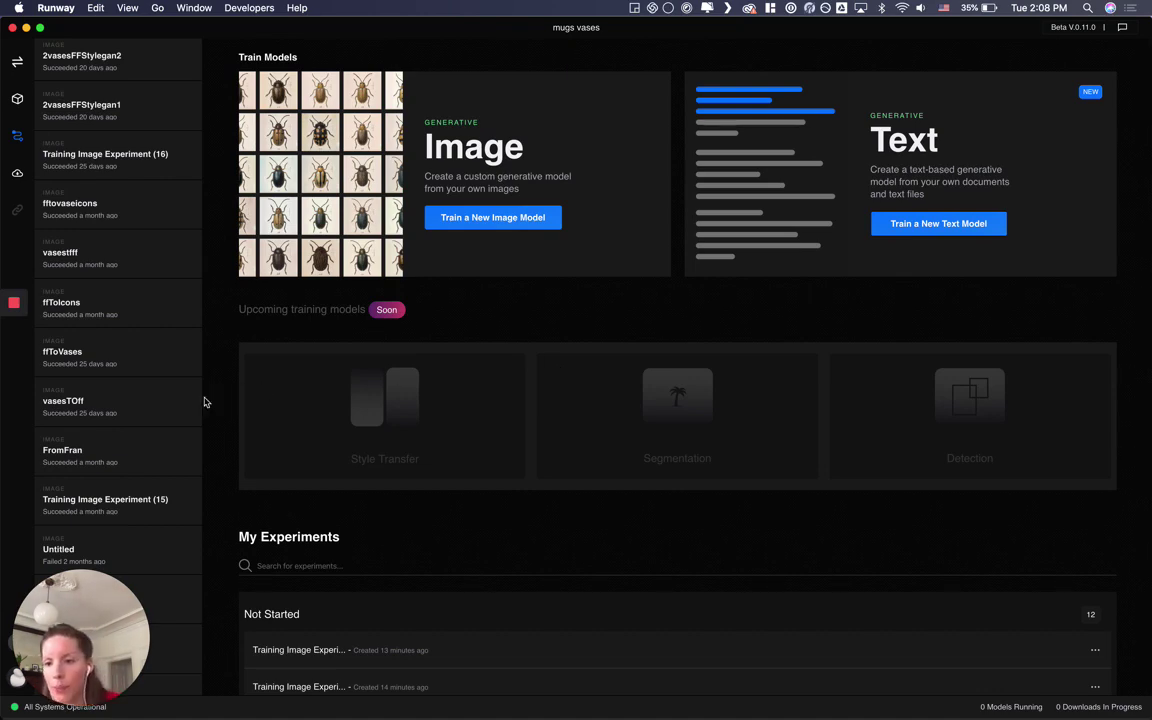
# Review the ffToVases, fftovaseicons and vasestfff models, then open the 2vasesFFStylegan2 review
pyautogui.click(133, 362)
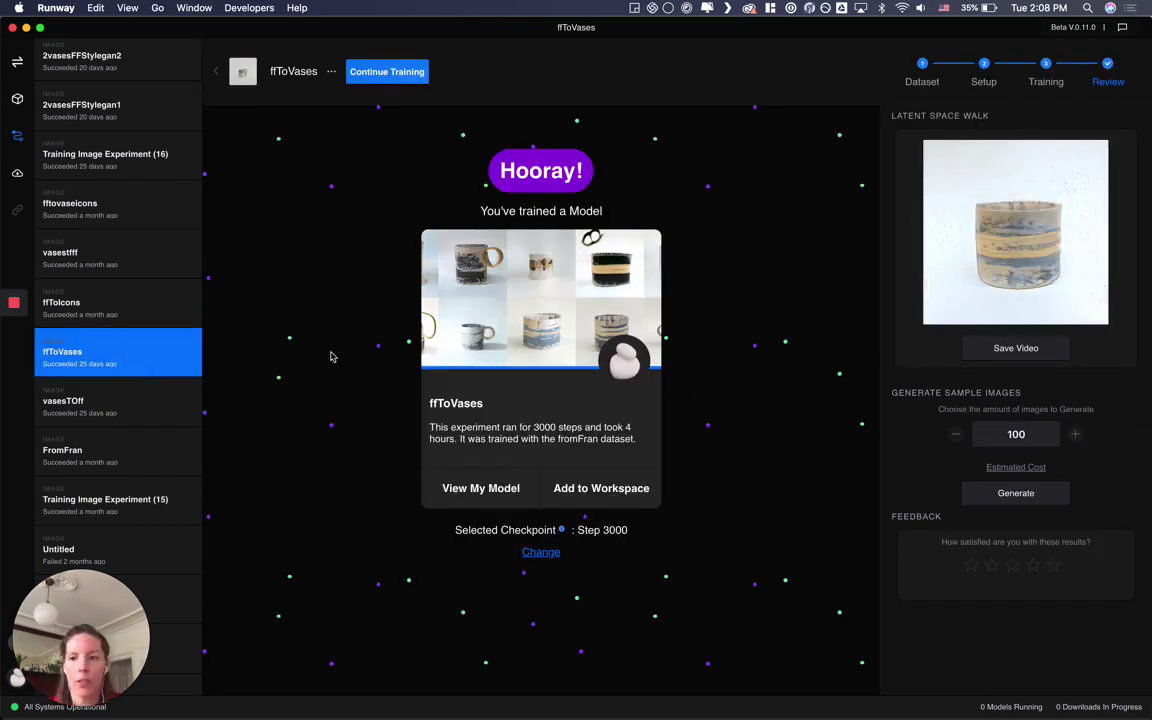
pyautogui.click(113, 219)
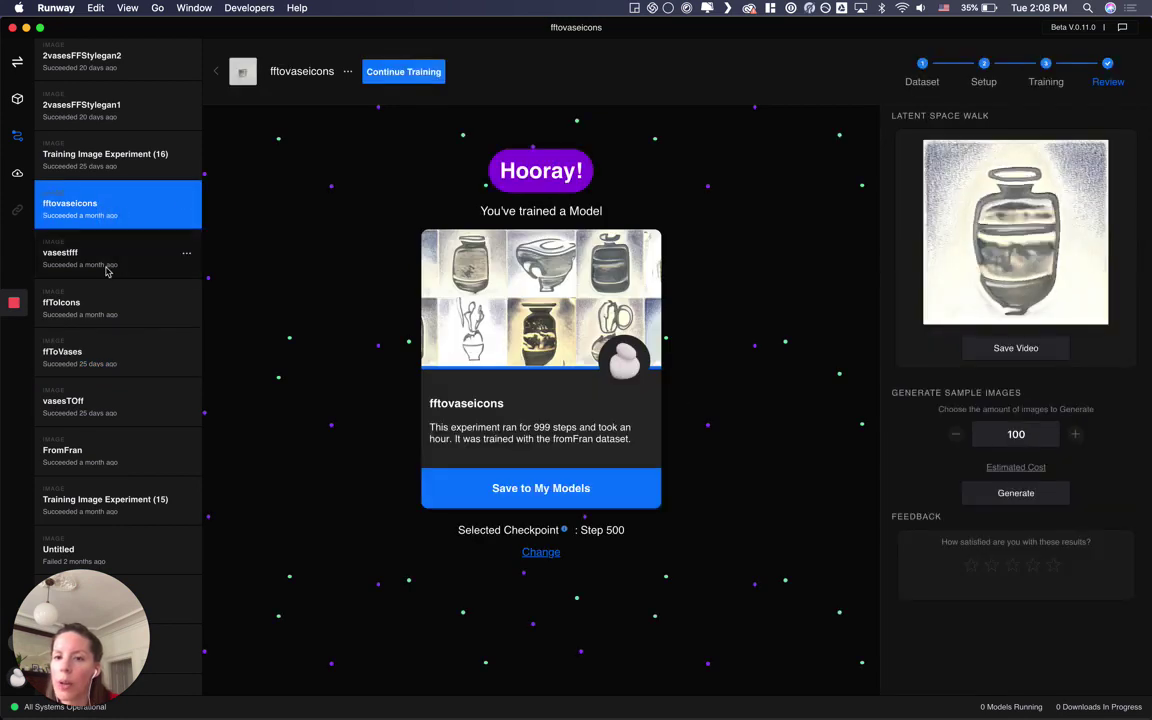
pyautogui.click(105, 265)
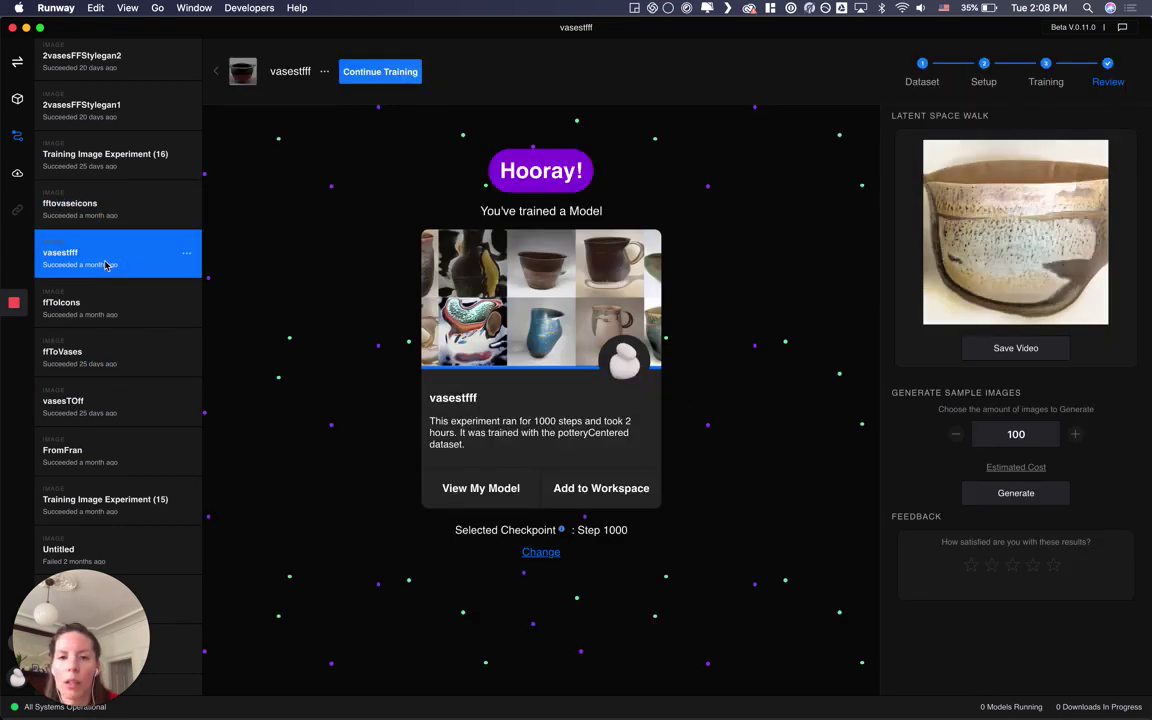
pyautogui.scroll(3, 100, 165)
pyautogui.click(95, 147)
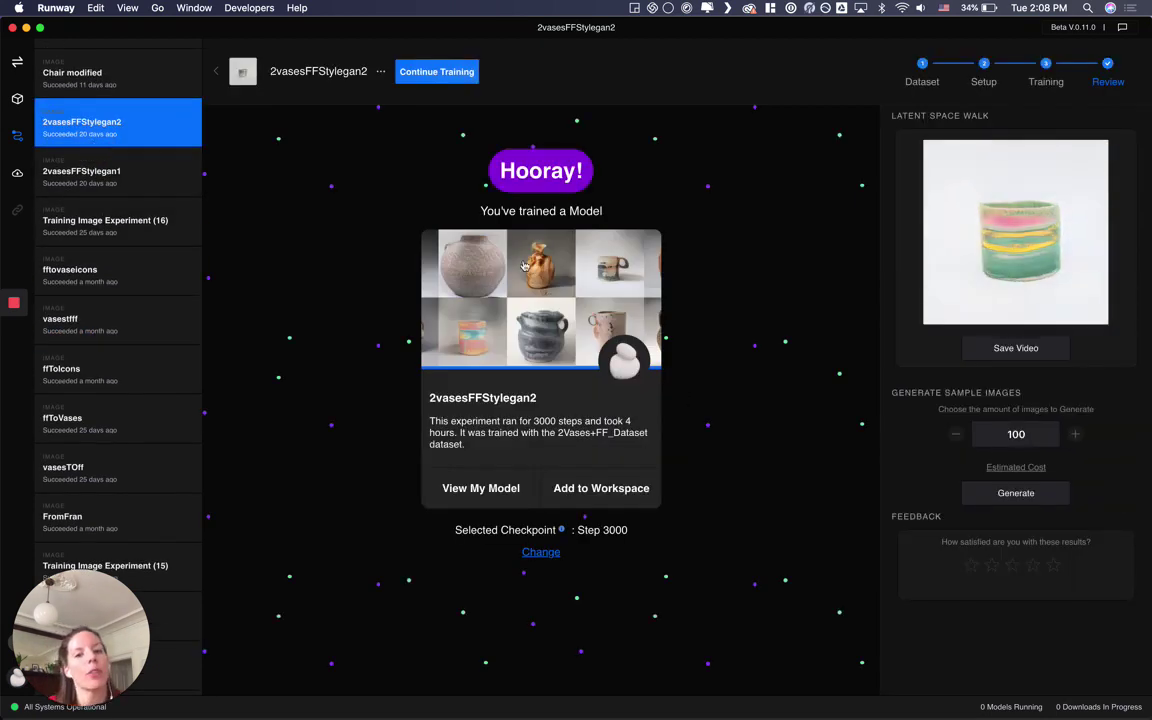
# Add the 2vasesFFStylegan2 model to the Gooseberry Division workspace
pyautogui.scroll(6, 155, 189)
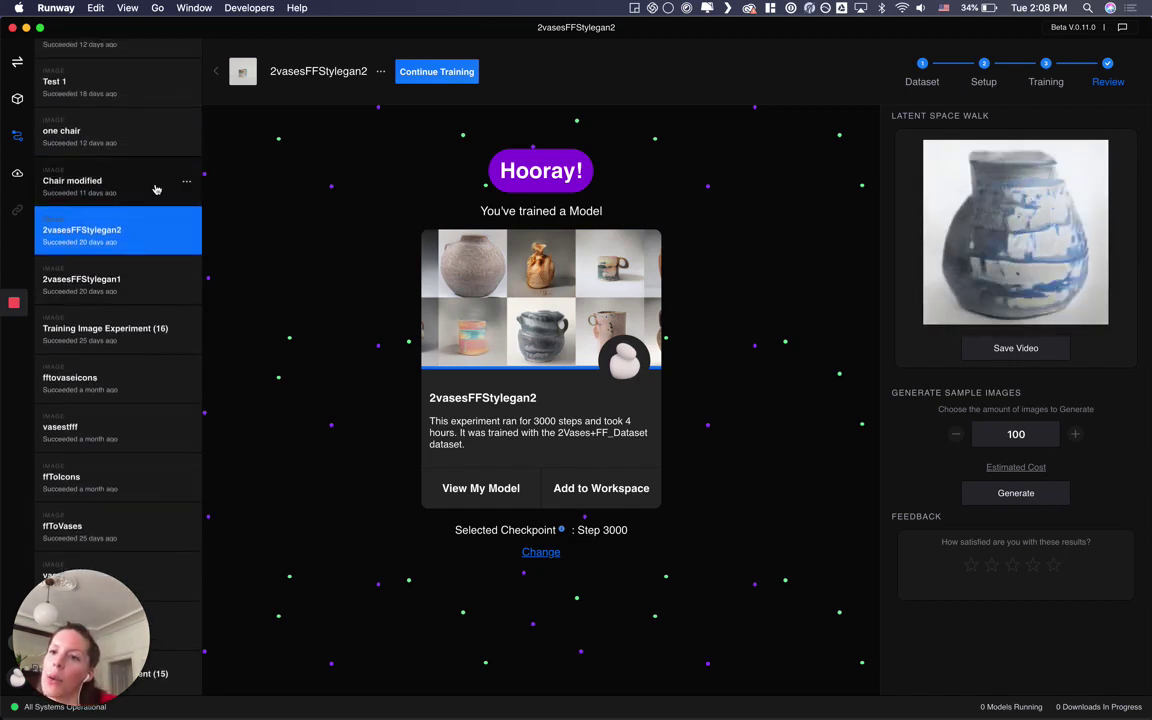
pyautogui.scroll(4, 155, 189)
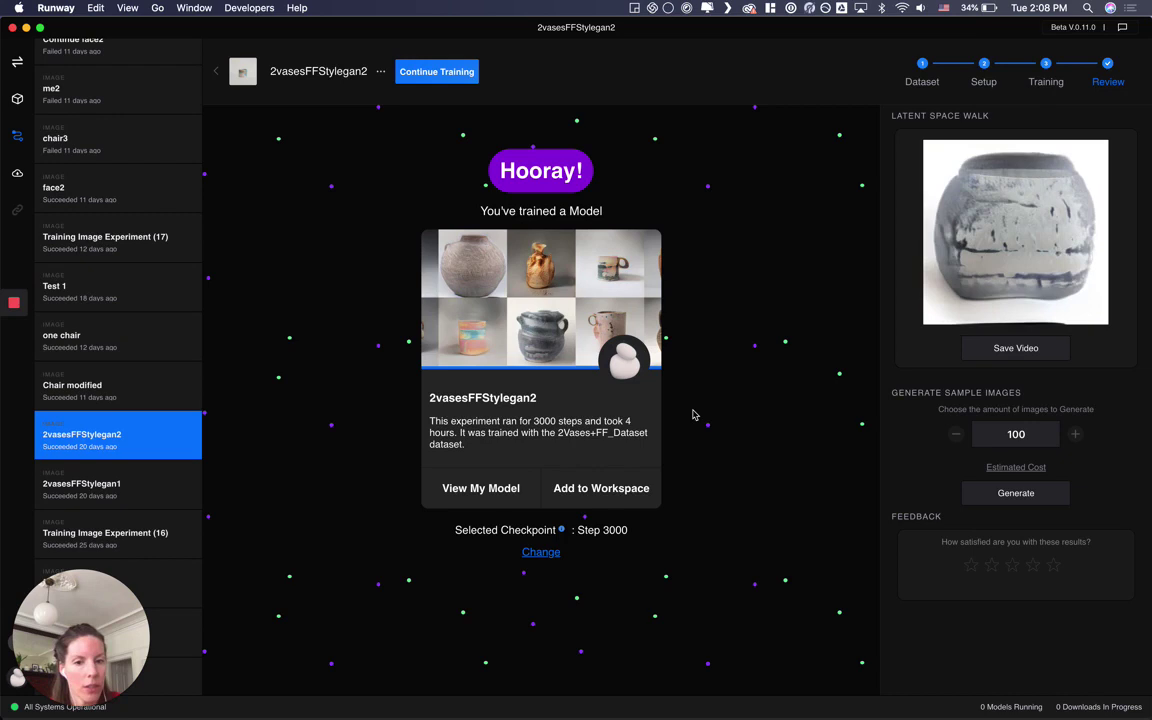
pyautogui.click(594, 488)
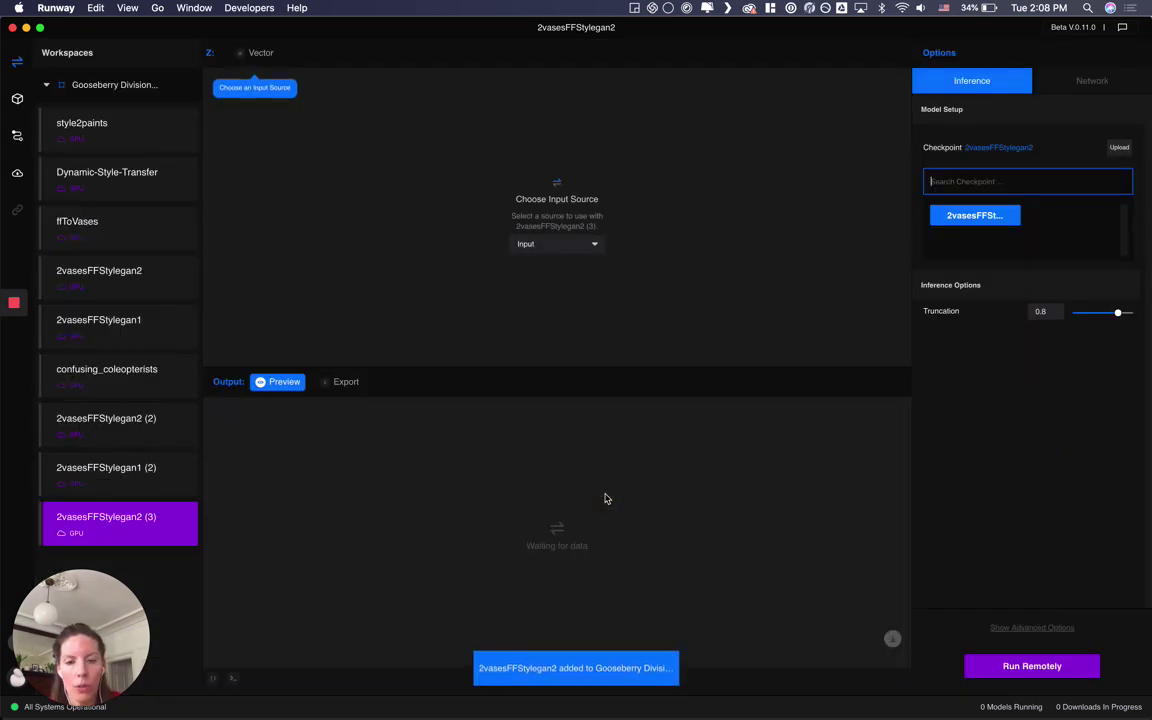
pyautogui.click(586, 243)
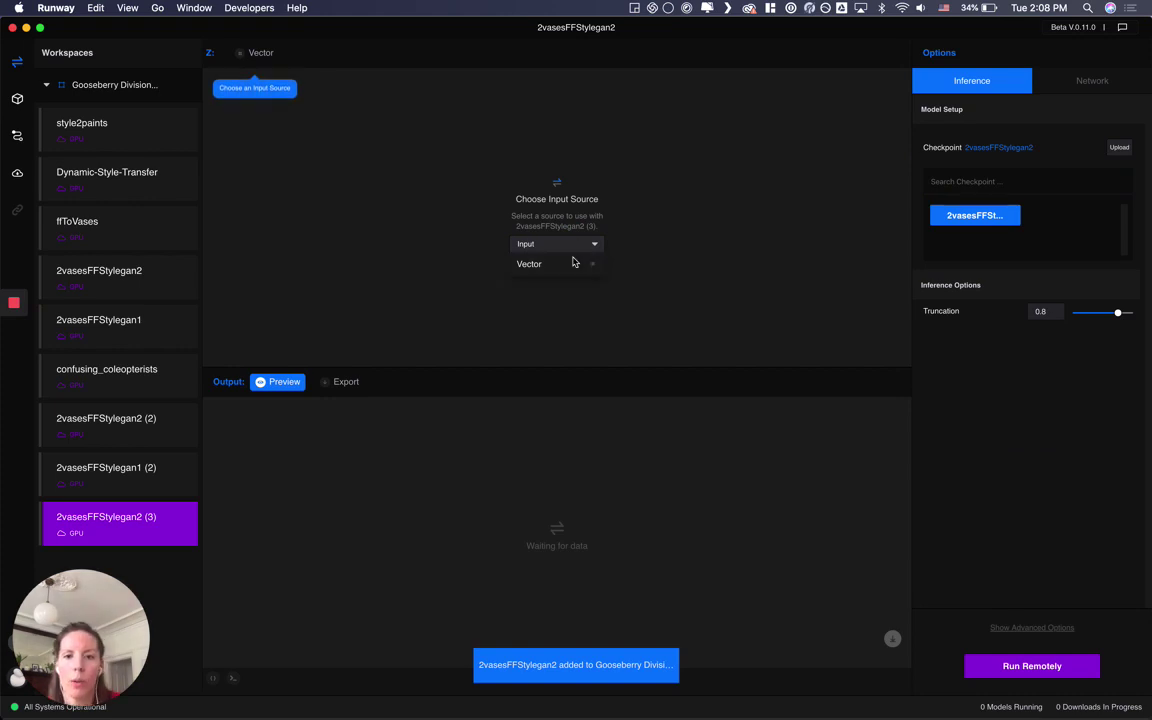
# Use a Vector input and run the 2vasesFFStylegan2 (3) model remotely
pyautogui.click(568, 265)
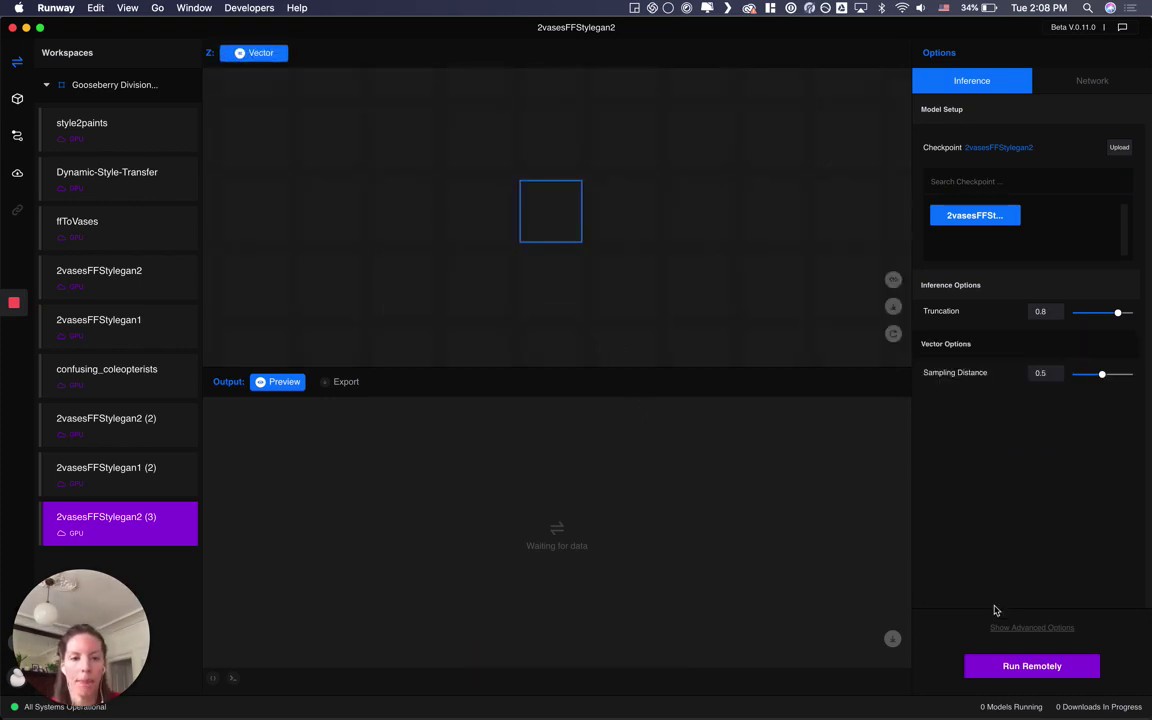
pyautogui.click(1026, 672)
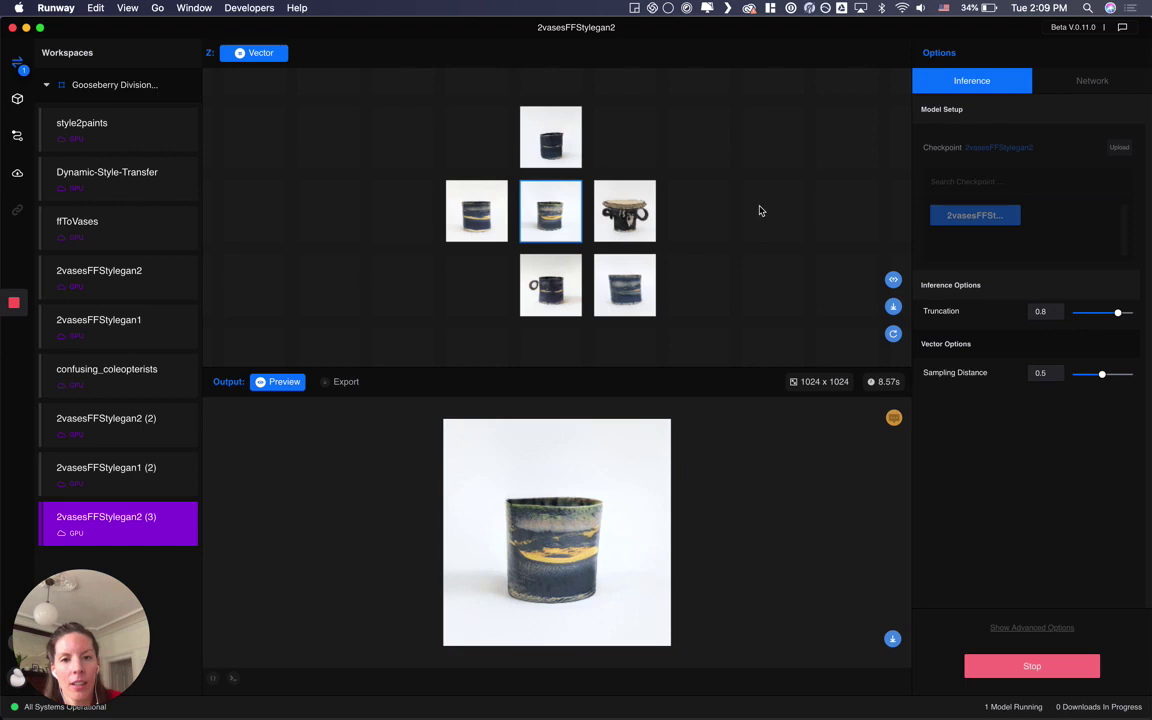
# Explore the latent vase grid and show a brown vase in the output preview
pyautogui.moveTo(759, 210); pyautogui.dragTo(764, 278)
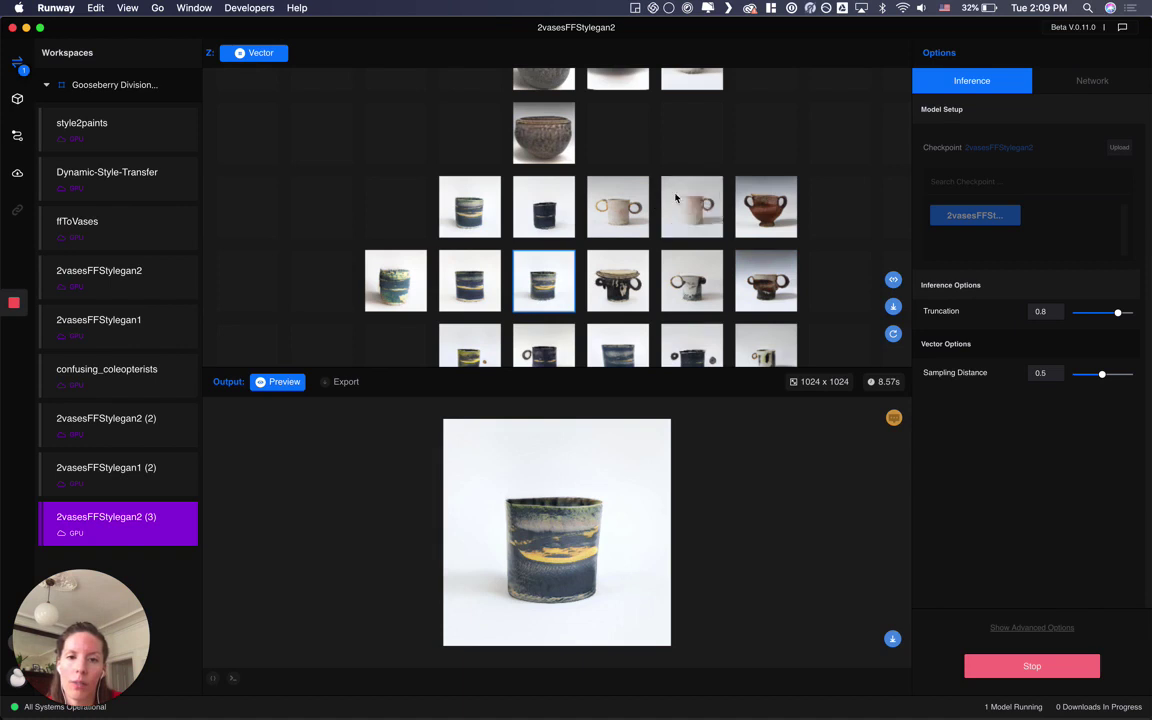
pyautogui.moveTo(675, 198); pyautogui.dragTo(700, 234)
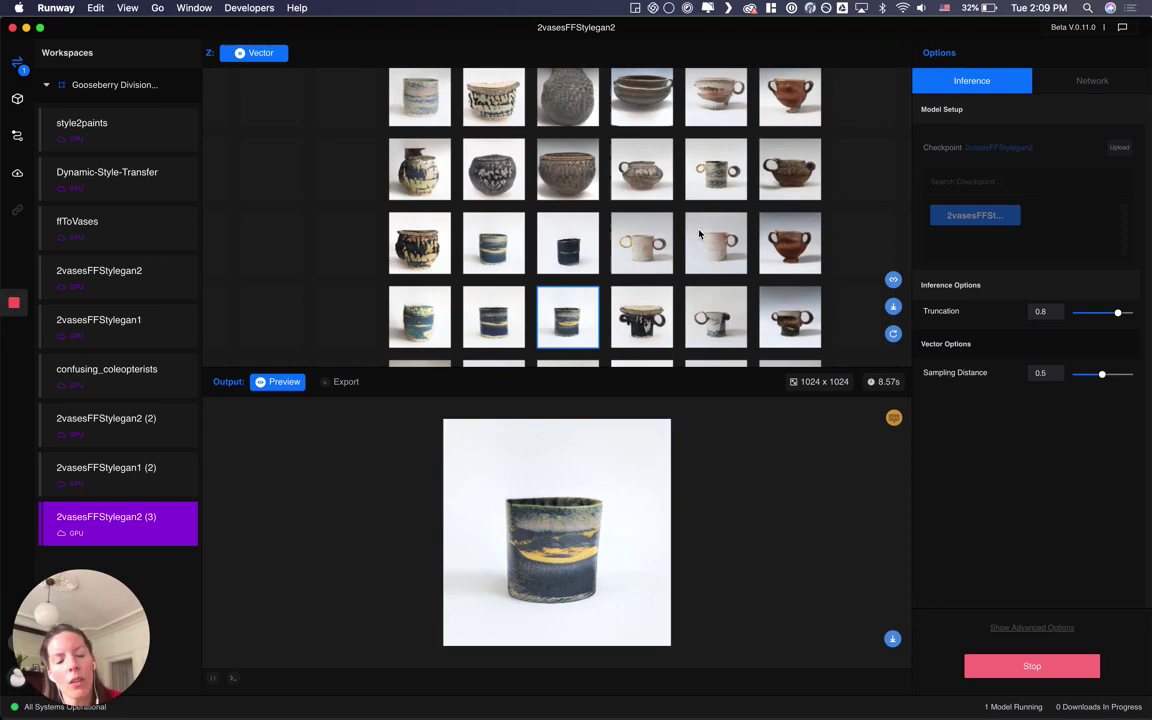
pyautogui.moveTo(713, 233); pyautogui.dragTo(668, 123)
pyautogui.moveTo(670, 238); pyautogui.dragTo(600, 168)
pyautogui.moveTo(694, 267); pyautogui.dragTo(640, 193)
pyautogui.moveTo(684, 240); pyautogui.dragTo(594, 172)
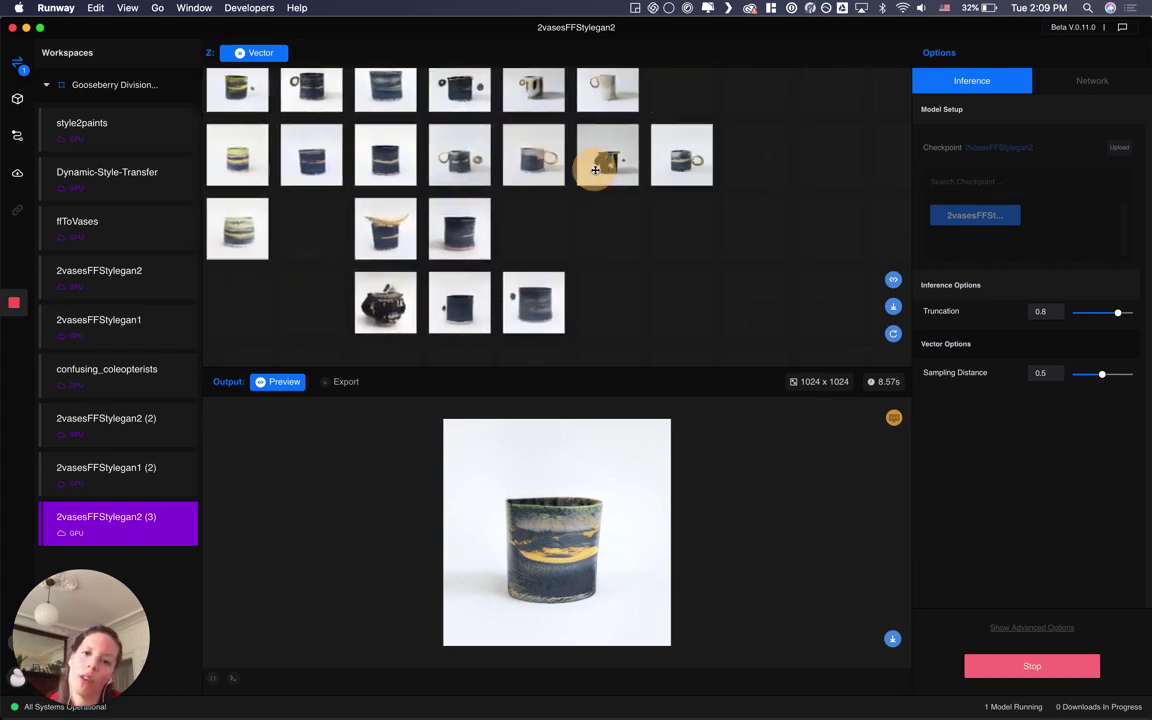
pyautogui.moveTo(629, 234); pyautogui.dragTo(630, 170)
pyautogui.moveTo(681, 244); pyautogui.dragTo(676, 163)
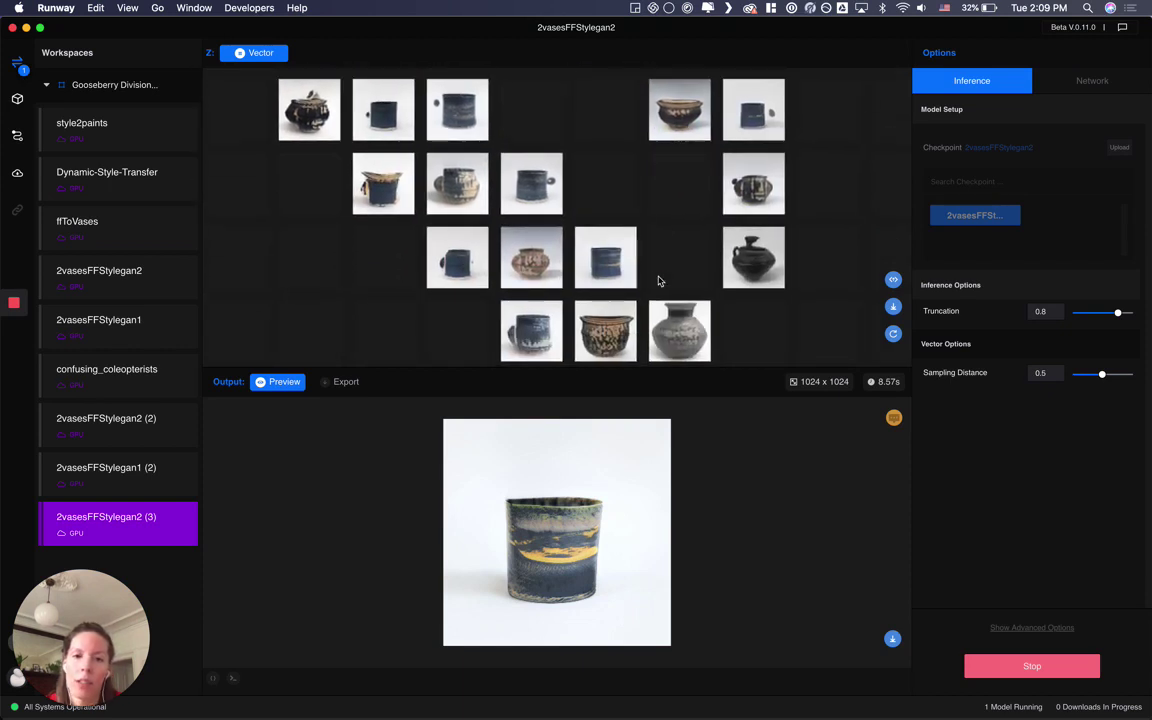
pyautogui.moveTo(656, 216); pyautogui.dragTo(661, 188)
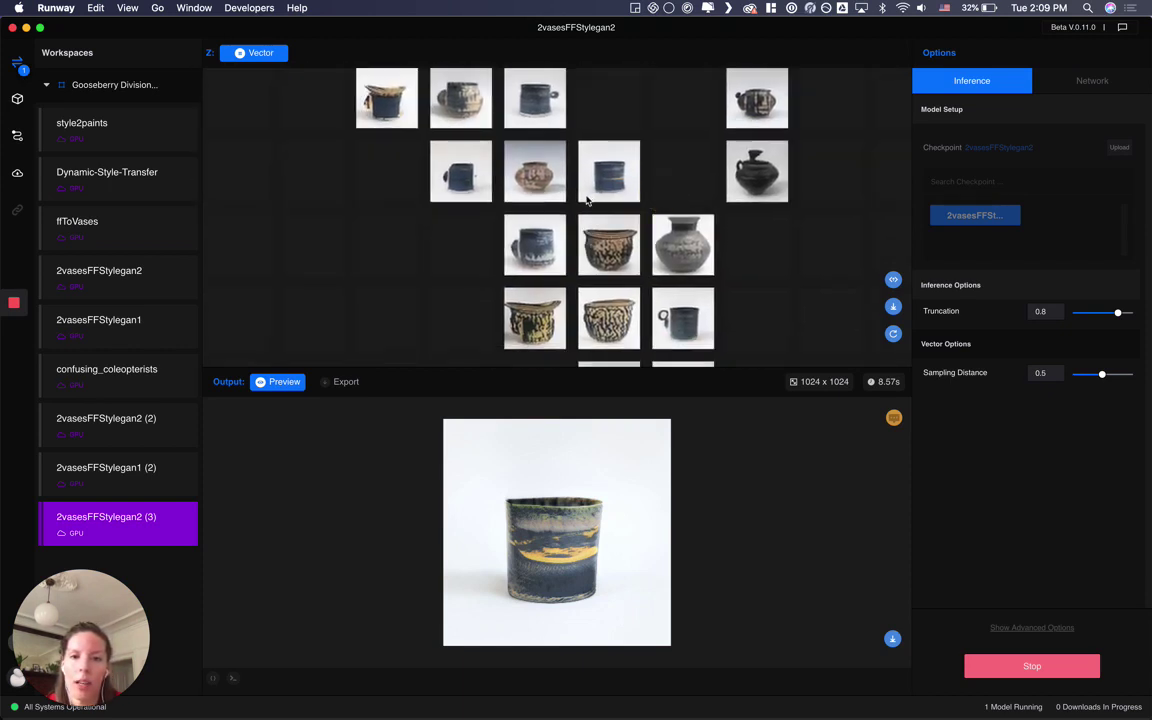
pyautogui.click(537, 176)
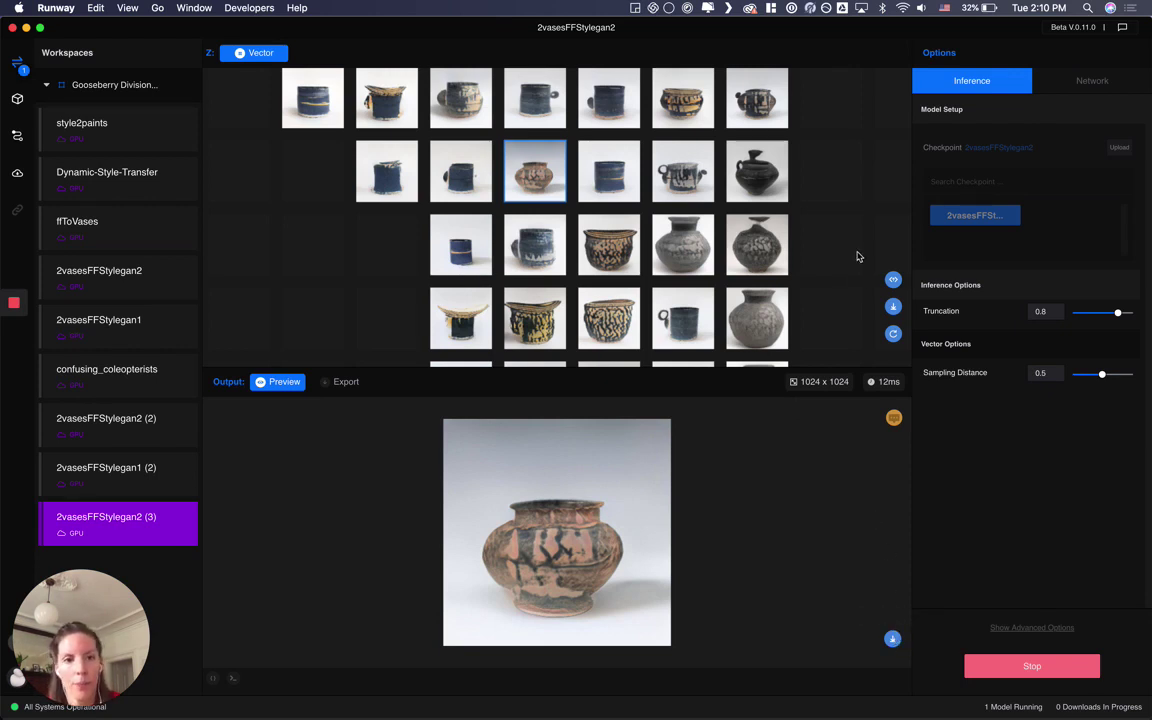
# Preview another brown vase tile, then regenerate the grid from a new point
pyautogui.moveTo(843, 229); pyautogui.dragTo(541, 237)
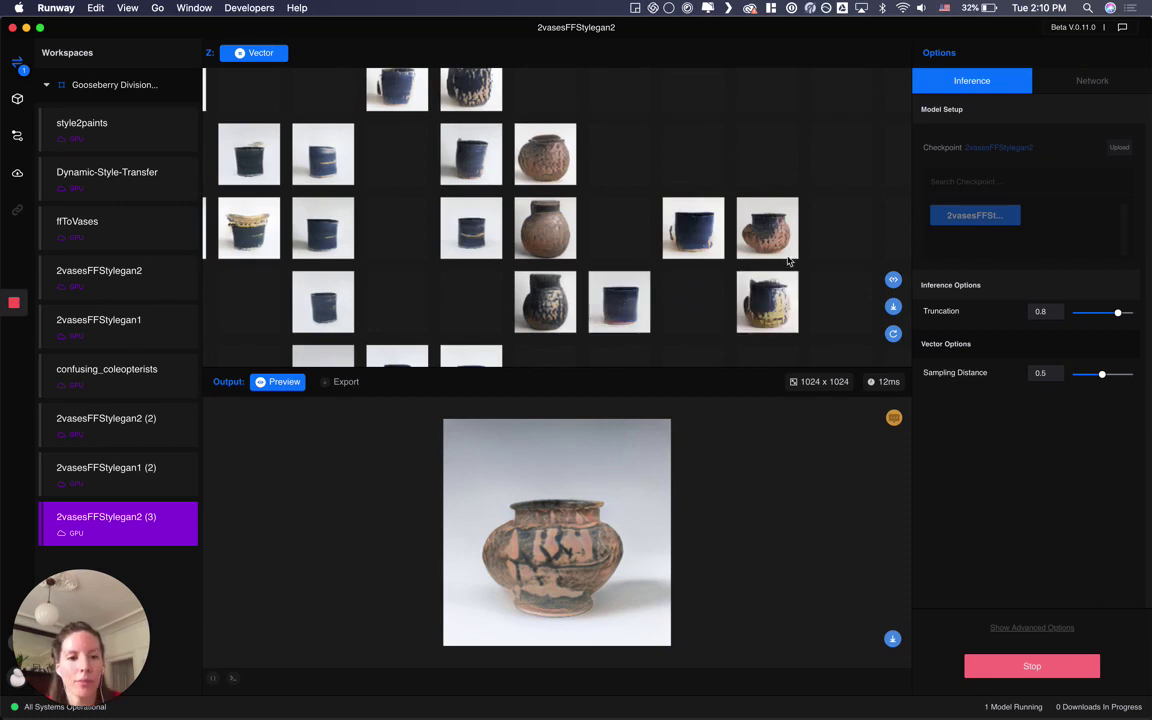
pyautogui.moveTo(784, 249); pyautogui.dragTo(630, 142)
pyautogui.click(717, 178)
pyautogui.moveTo(665, 228); pyautogui.dragTo(600, 165)
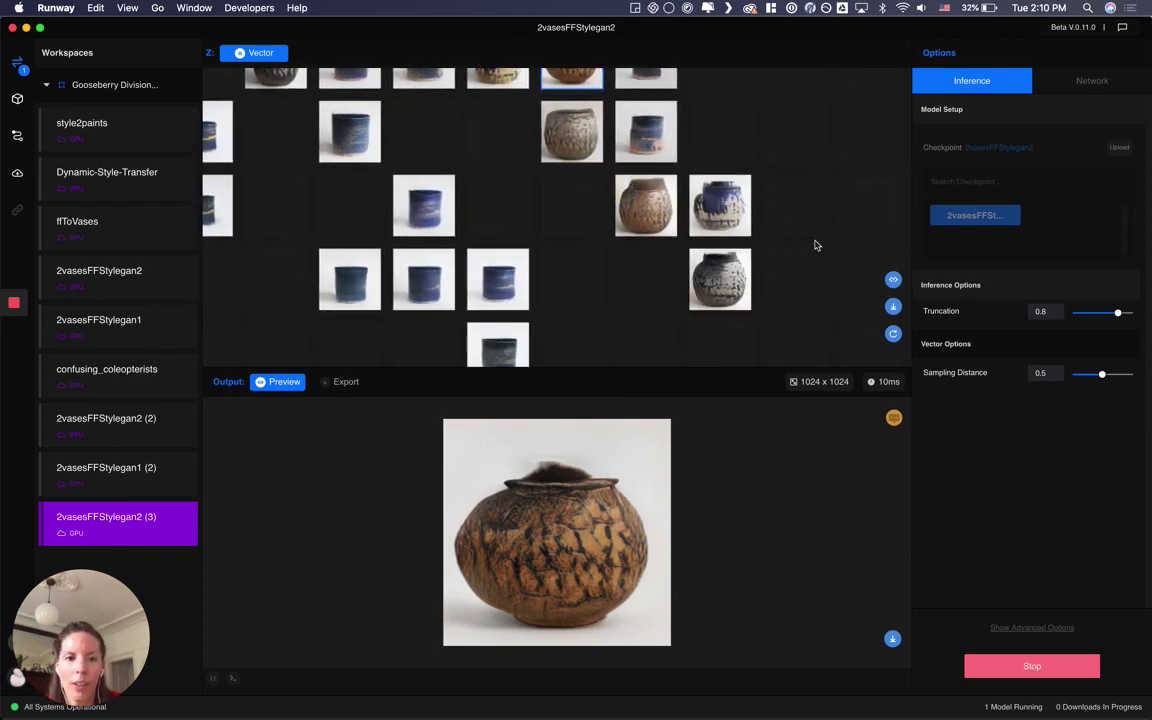
pyautogui.click(893, 334)
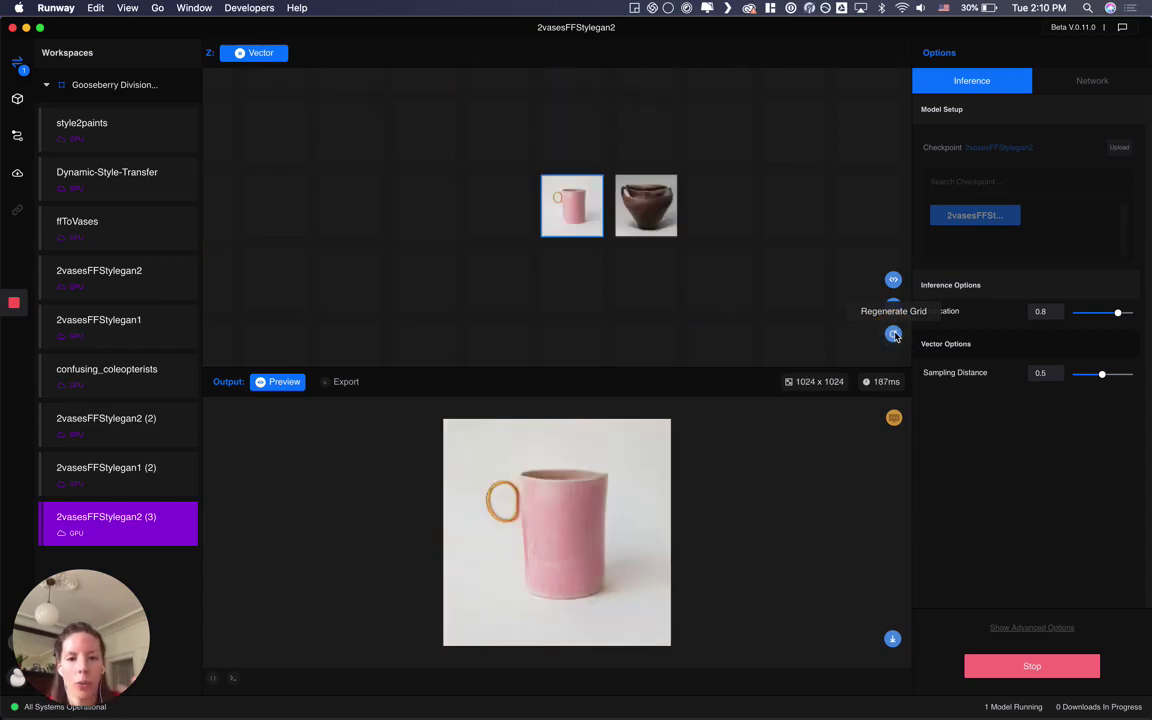
# Pan the regenerated grid to reach pale pink loop-handled mugs and brown two-handled pots
pyautogui.moveTo(685, 209); pyautogui.dragTo(700, 165)
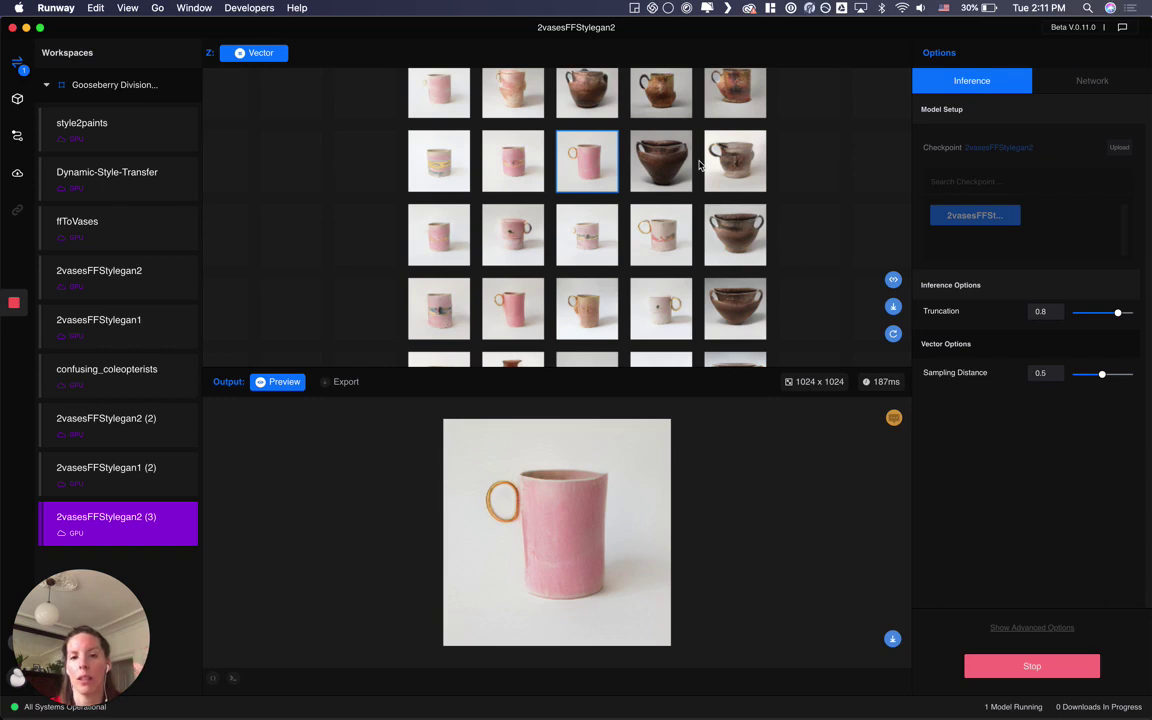
pyautogui.moveTo(700, 165); pyautogui.dragTo(634, 131)
pyautogui.moveTo(577, 209); pyautogui.dragTo(546, 162)
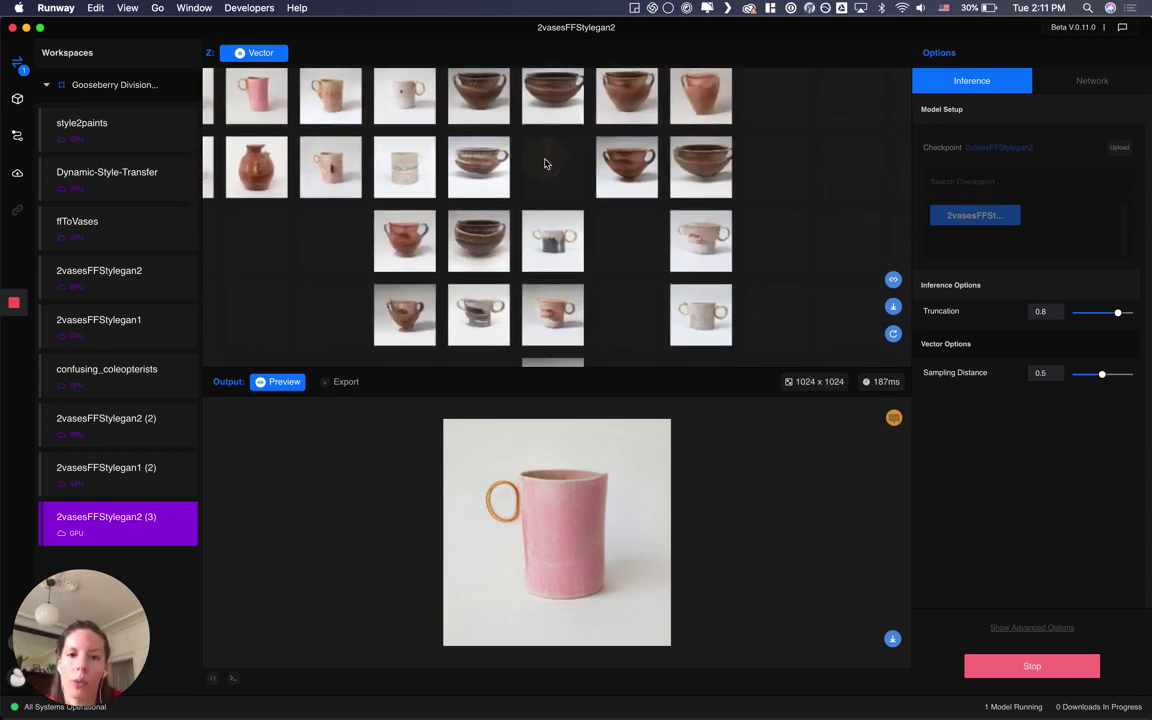
pyautogui.moveTo(663, 239); pyautogui.dragTo(550, 154)
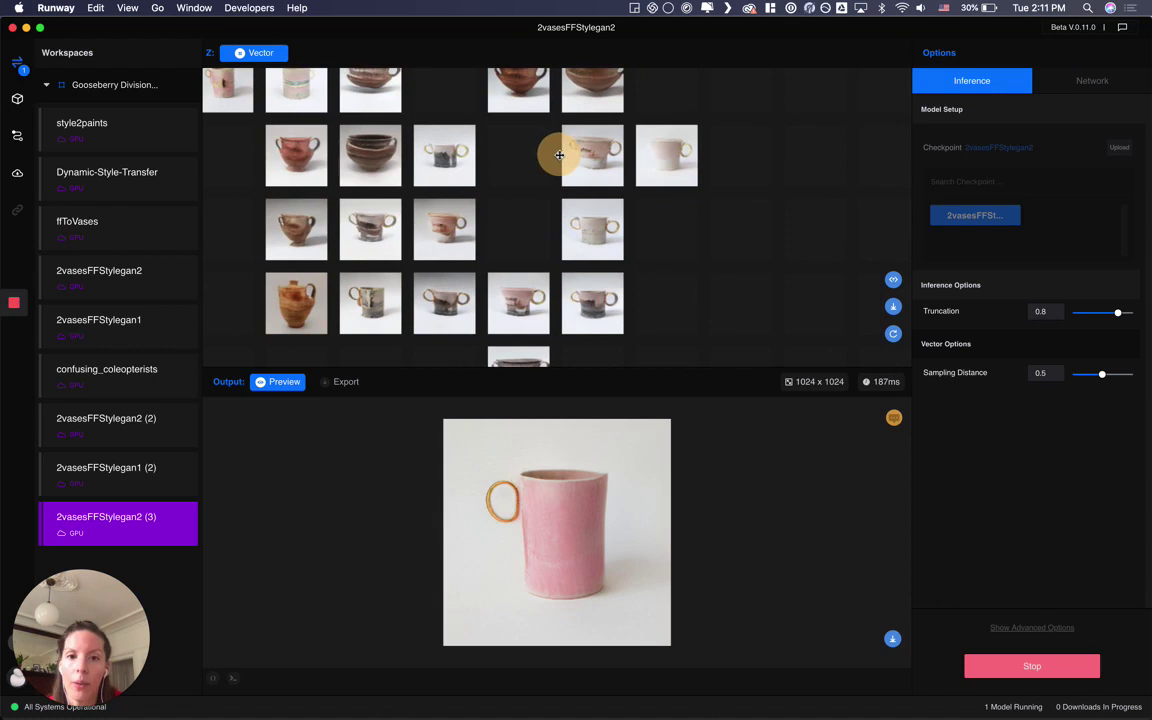
pyautogui.moveTo(620, 248); pyautogui.dragTo(554, 244)
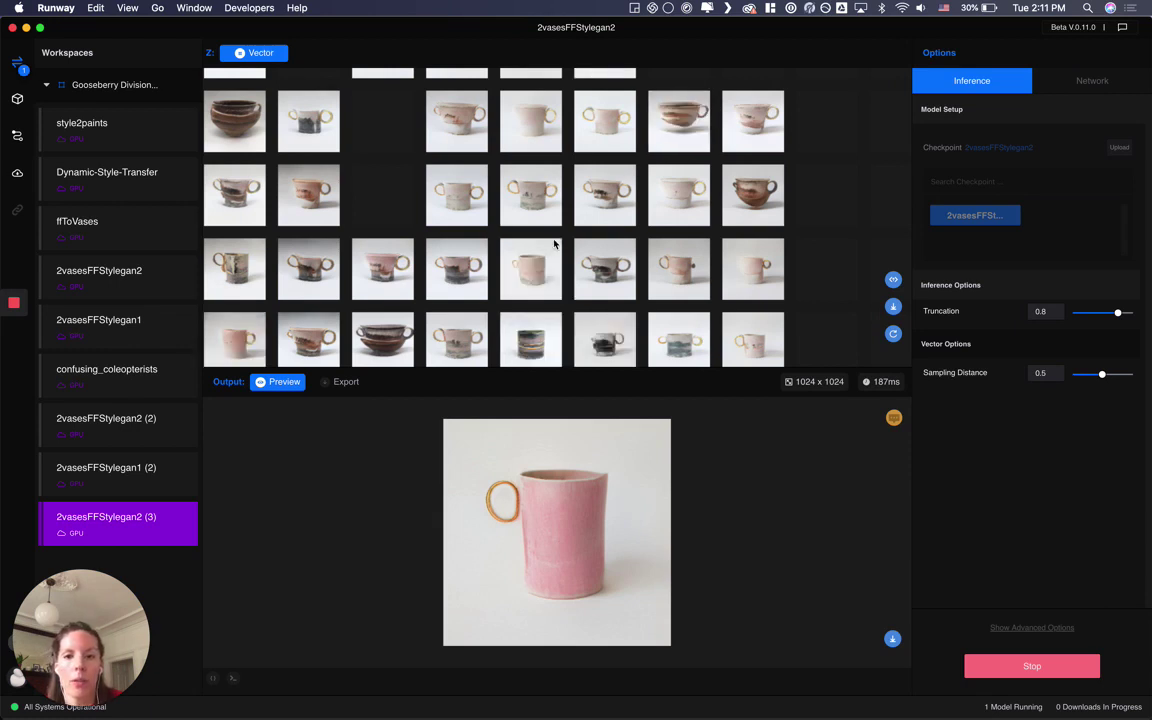
pyautogui.moveTo(670, 236); pyautogui.dragTo(494, 175)
pyautogui.moveTo(686, 270); pyautogui.dragTo(437, 273)
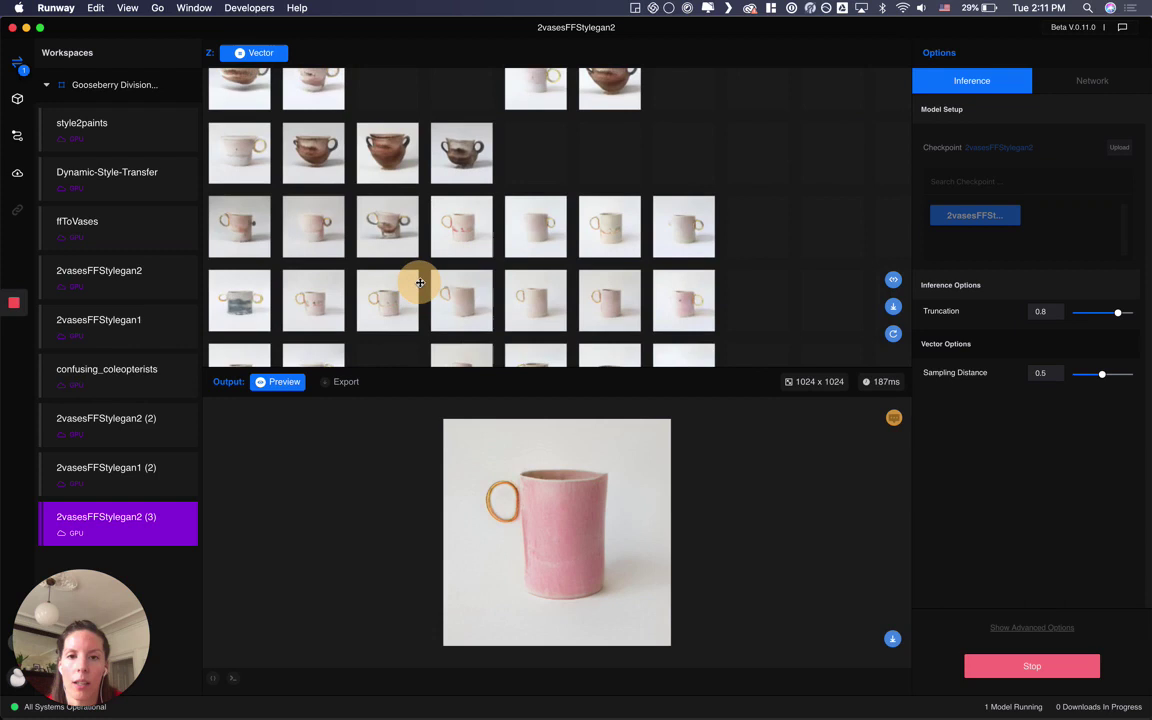
pyautogui.moveTo(420, 283); pyautogui.dragTo(398, 300)
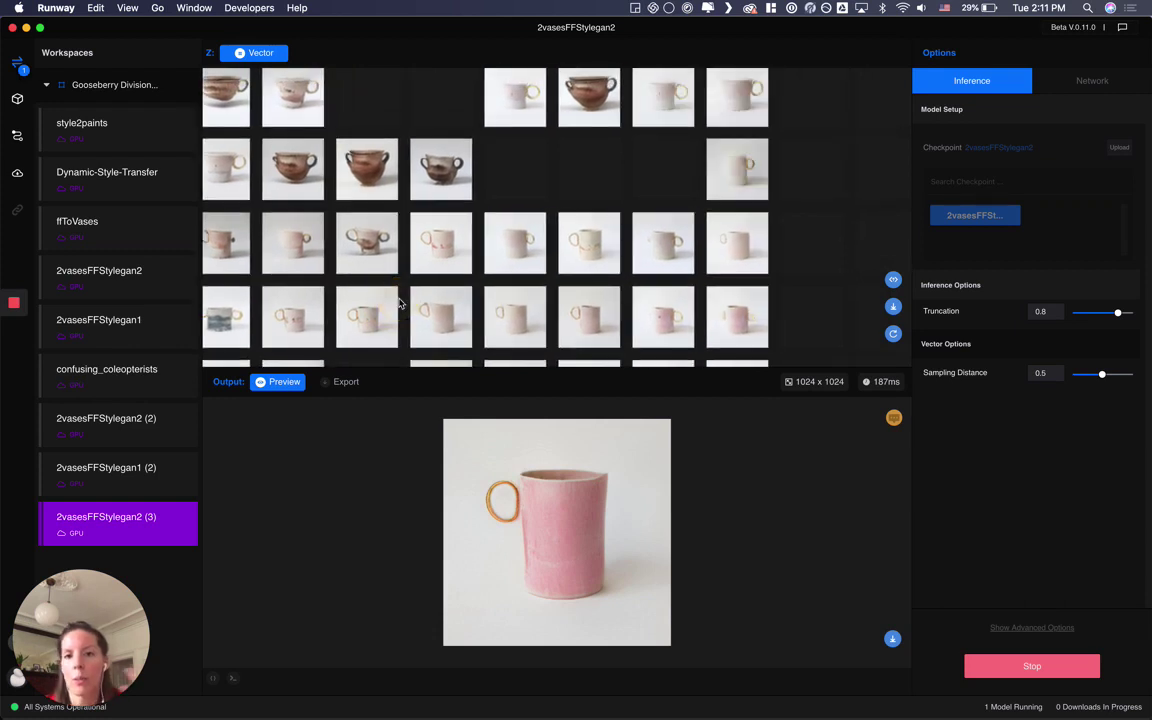
pyautogui.moveTo(666, 263); pyautogui.dragTo(620, 219)
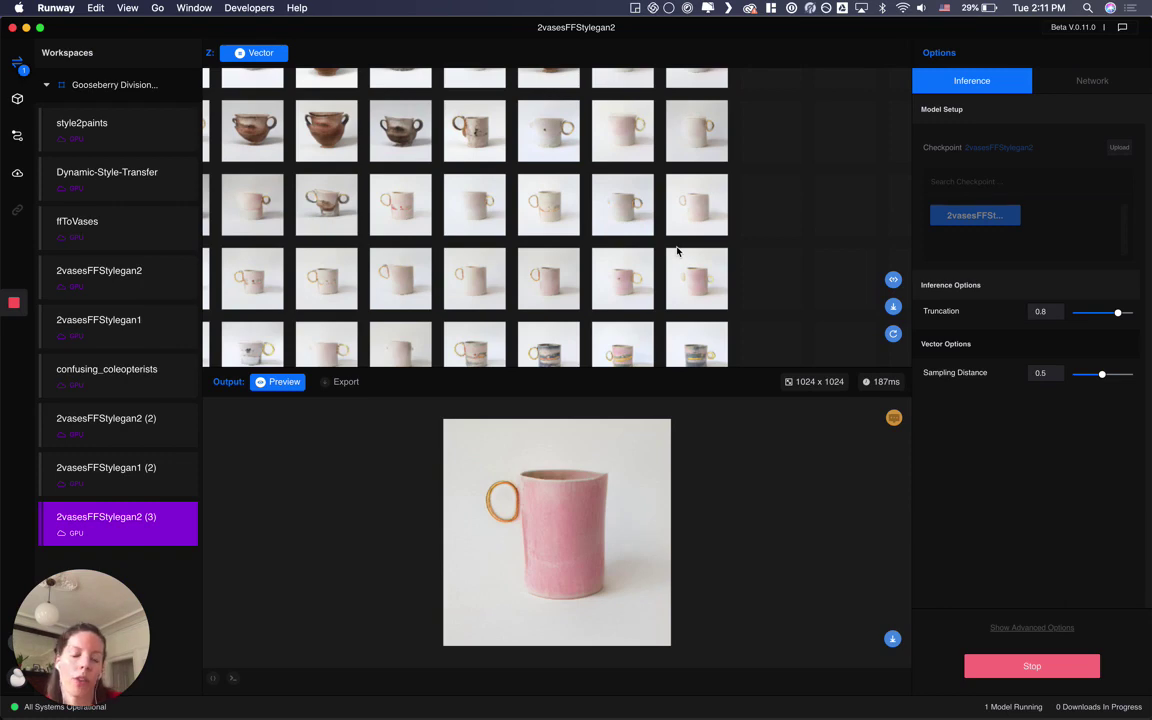